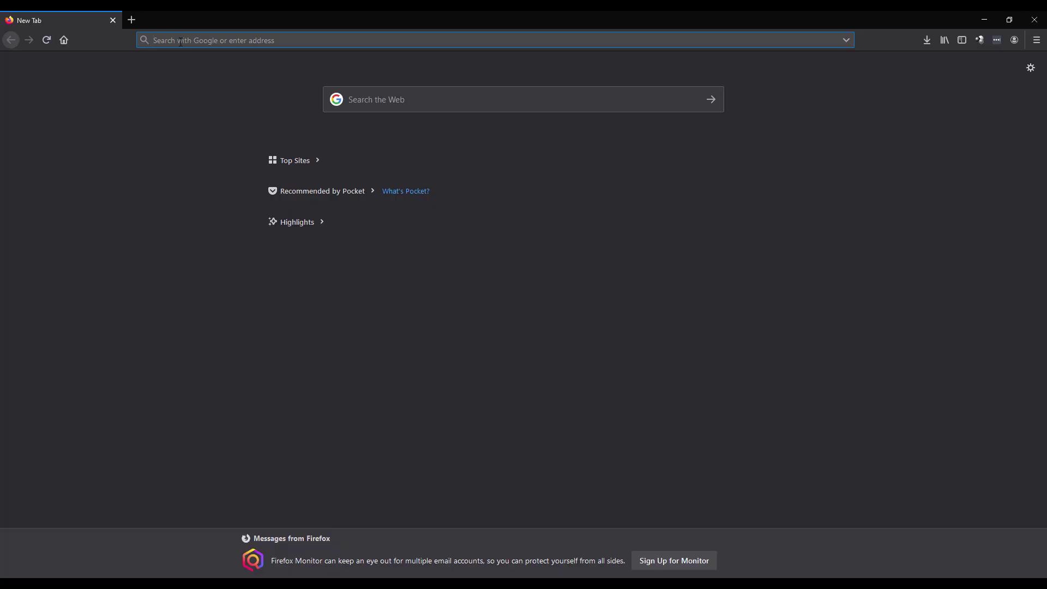
pyautogui.write('www.strat')
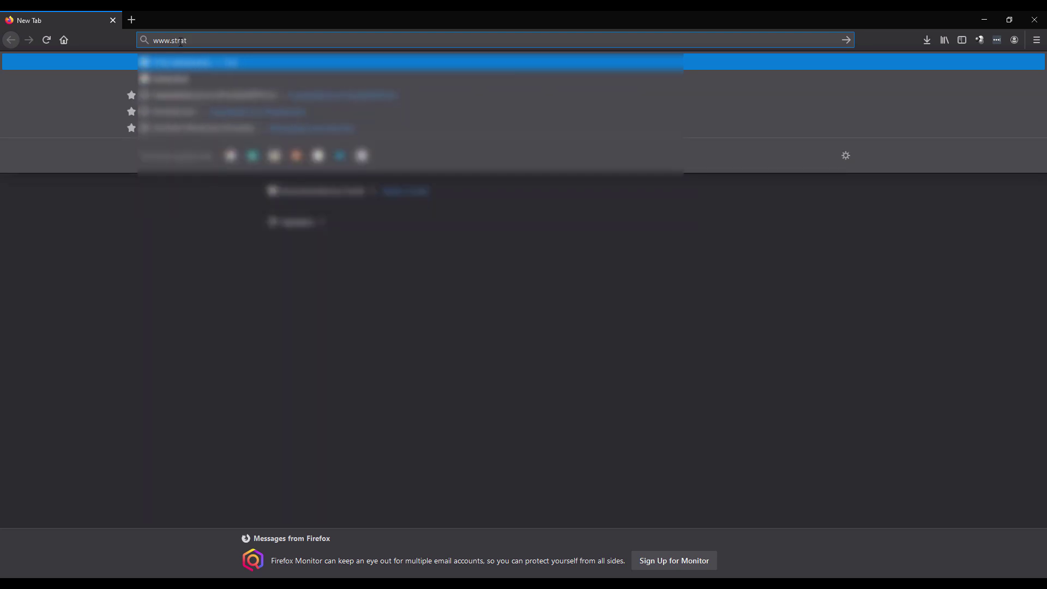
pyautogui.write('egyquant')
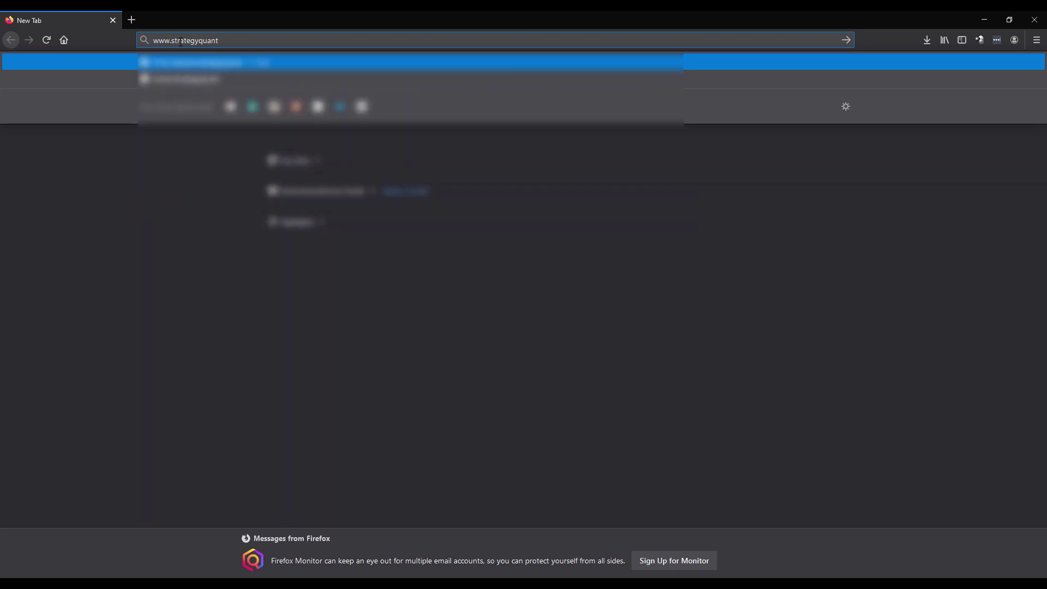
pyautogui.write('.com')
pyautogui.press('Return')
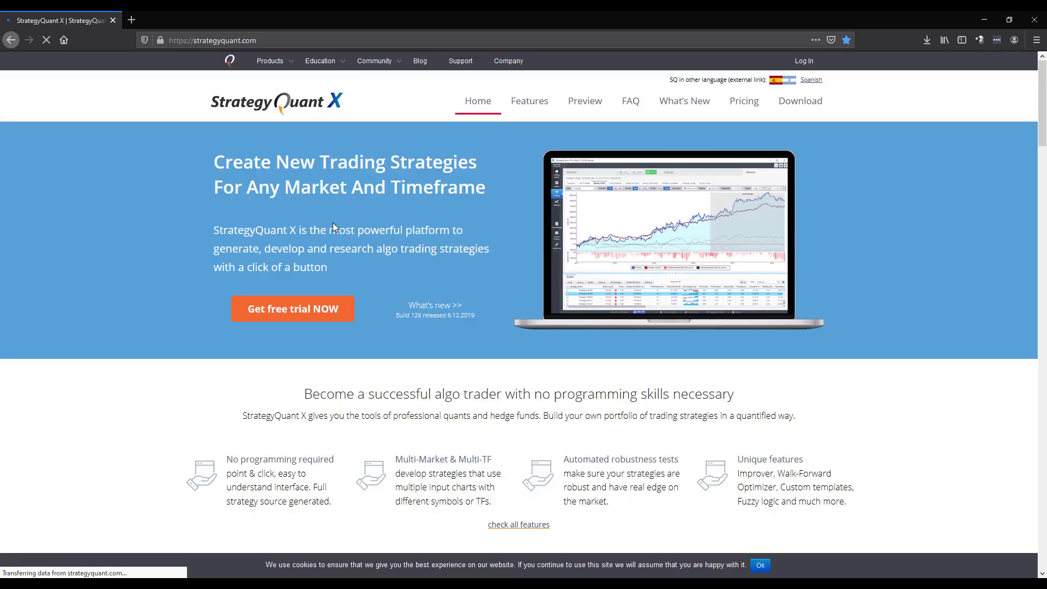
pyautogui.click(299, 309)
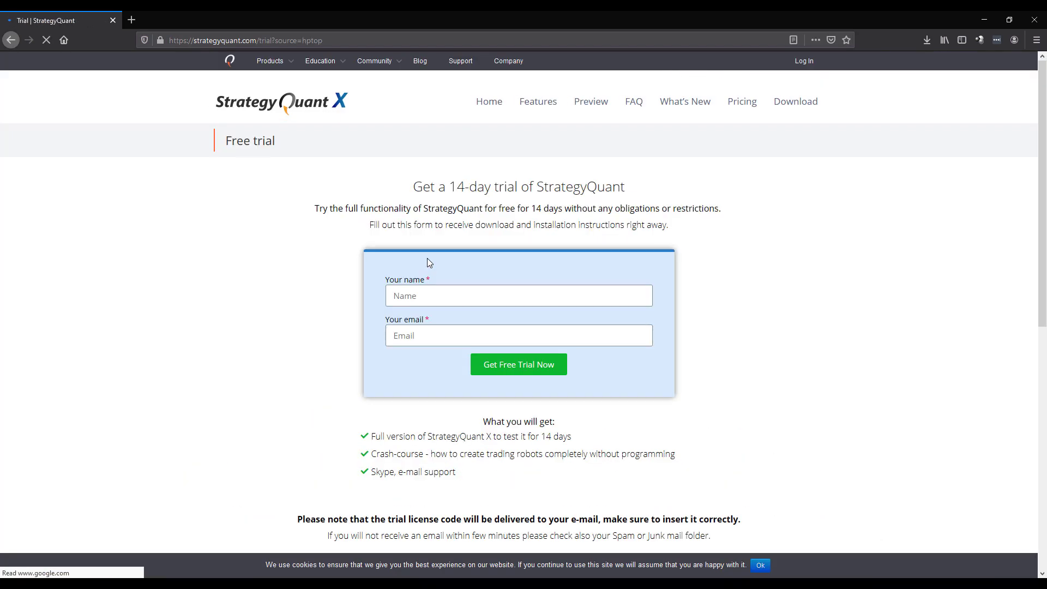
# Fill the trial form's name and email fields using the saved autofill entry.
pyautogui.click(445, 293)
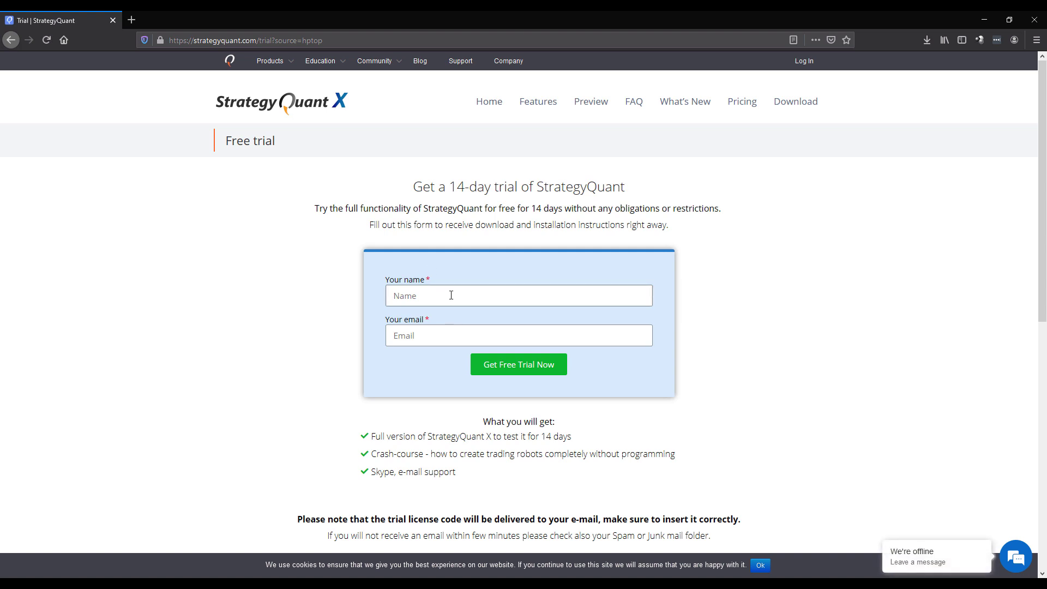
pyautogui.click(417, 336)
pyautogui.click(418, 295)
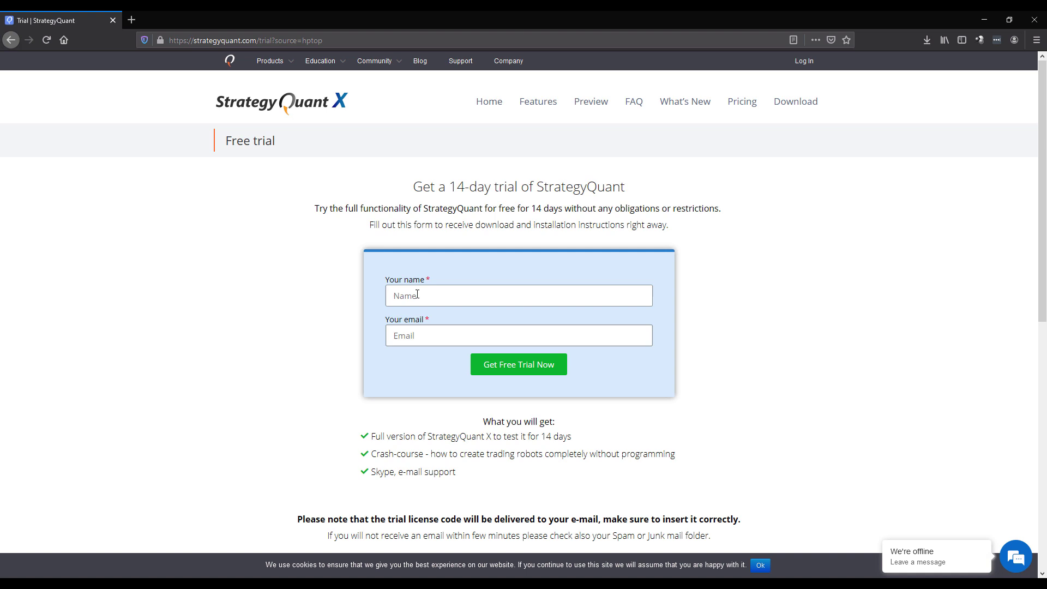
pyautogui.press('Down')
pyautogui.press('Return')
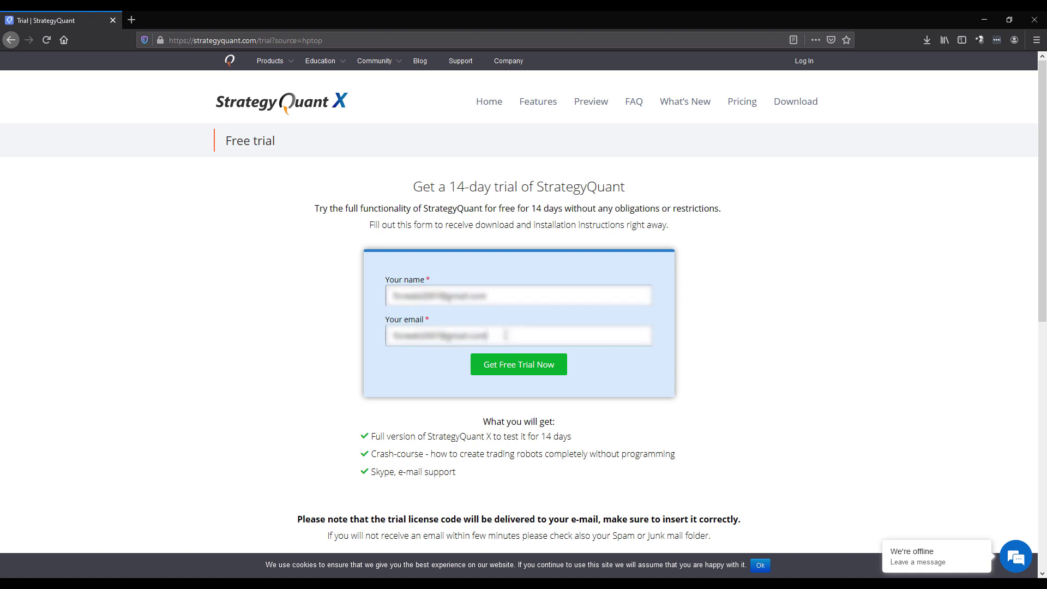
# Submit the trial request, save StrategyQuantX_setup.exe, and show the recent downloads list.
pyautogui.click(518, 366)
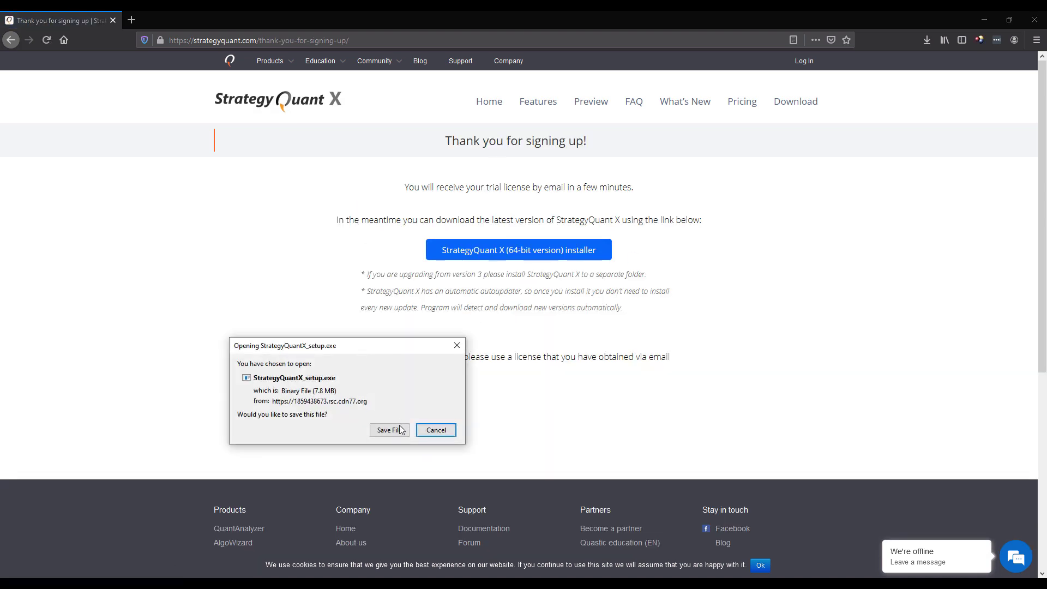
pyautogui.click(389, 430)
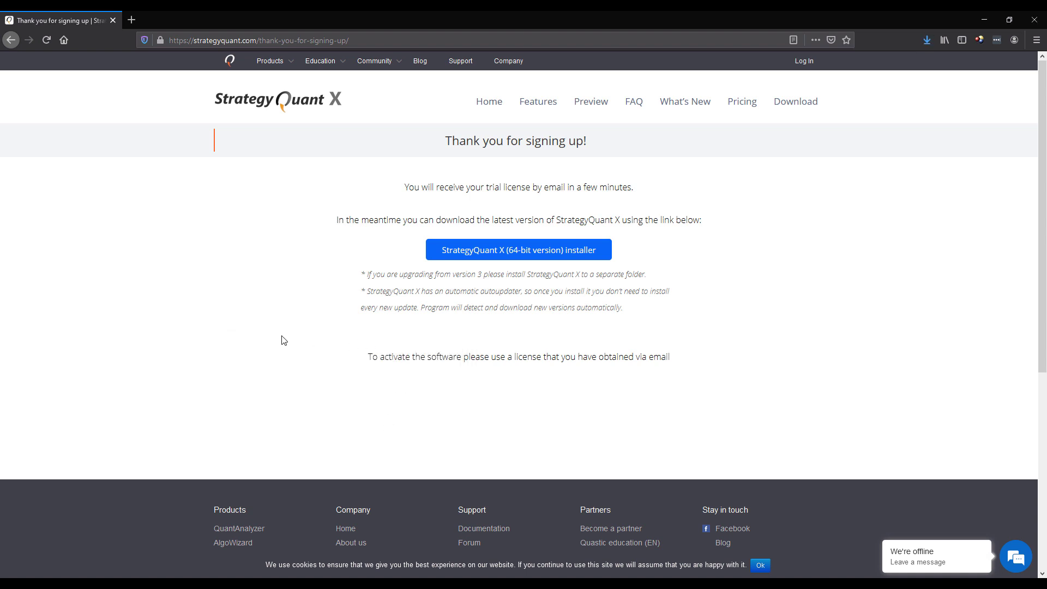
pyautogui.click(927, 40)
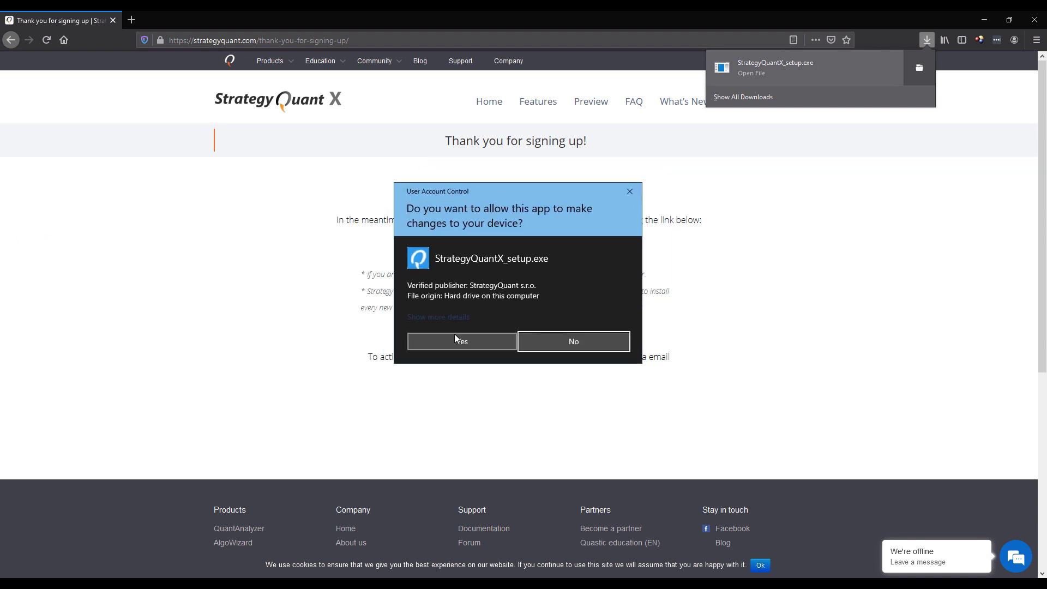
# Allow the installer, accept the licensing terms, install, and enable starting StrategyQuant X afterwards.
pyautogui.click(453, 341)
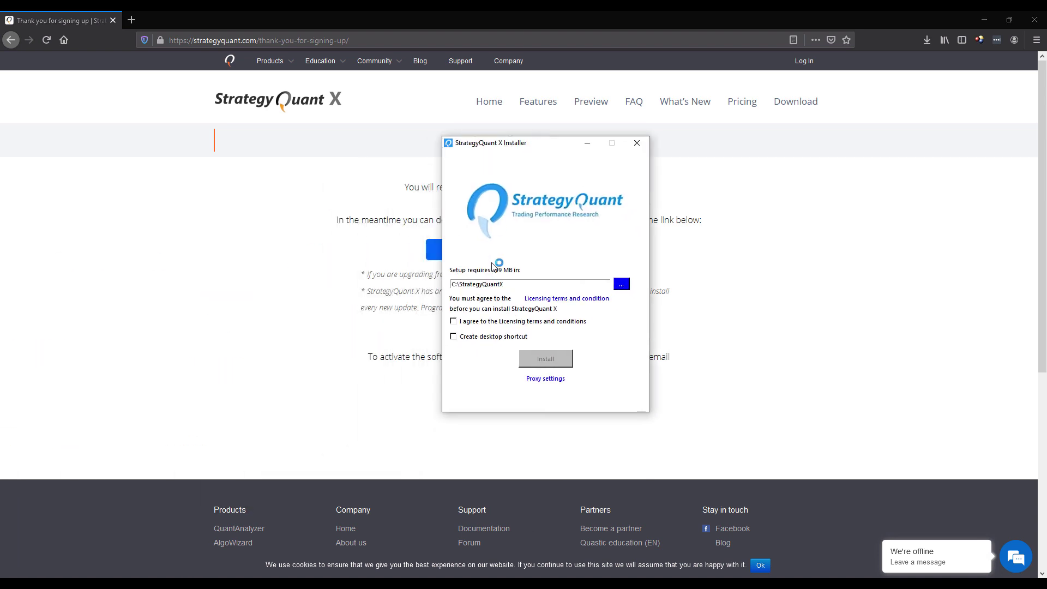
pyautogui.click(480, 322)
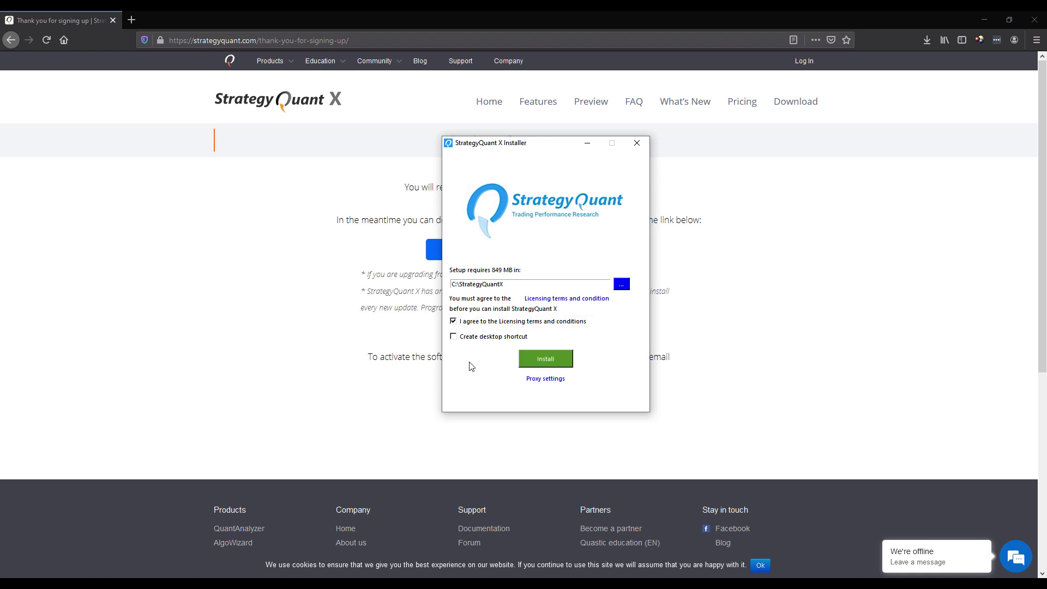
pyautogui.click(546, 358)
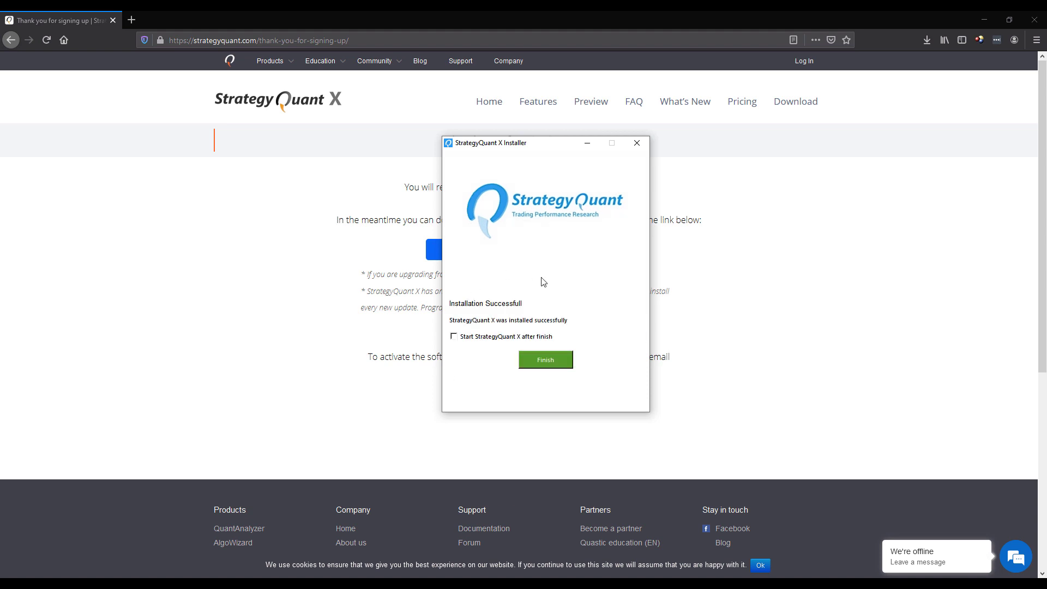
pyautogui.click(481, 338)
# Finish the installer and begin entering the trial license number.
pyautogui.click(542, 364)
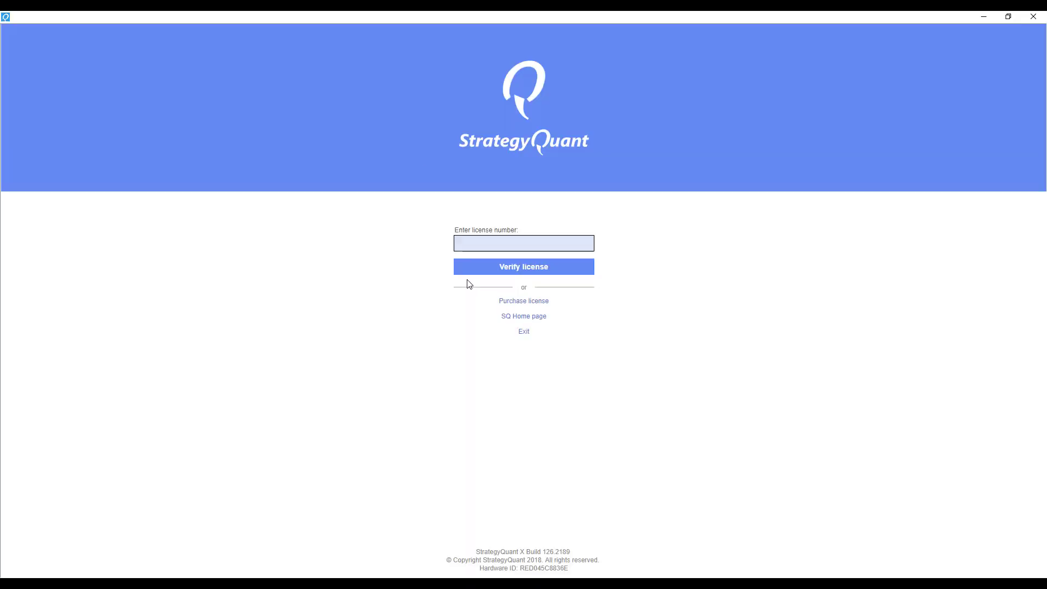
pyautogui.click(463, 243)
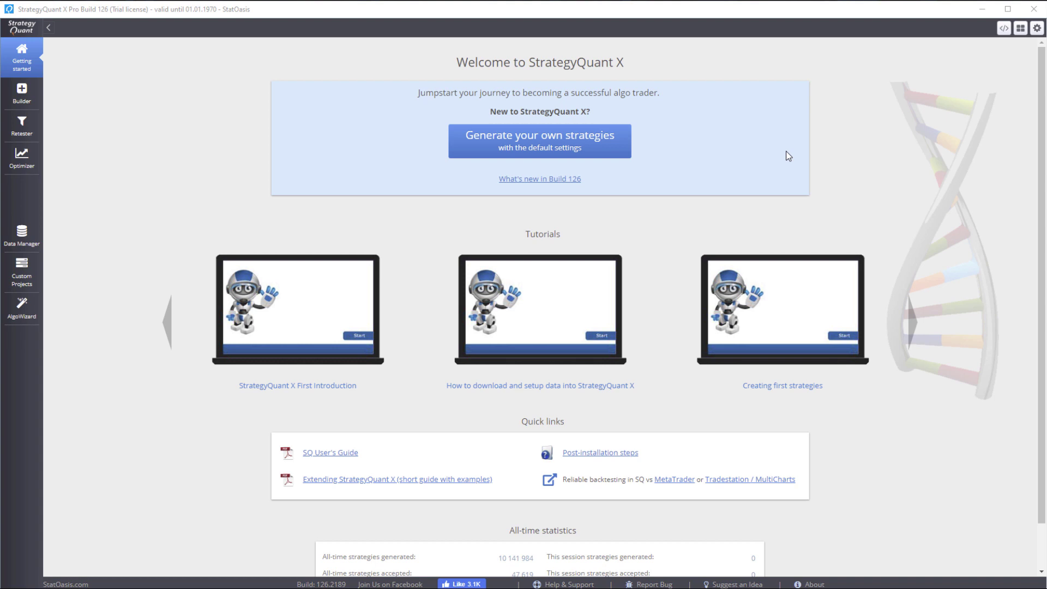
pyautogui.click(531, 179)
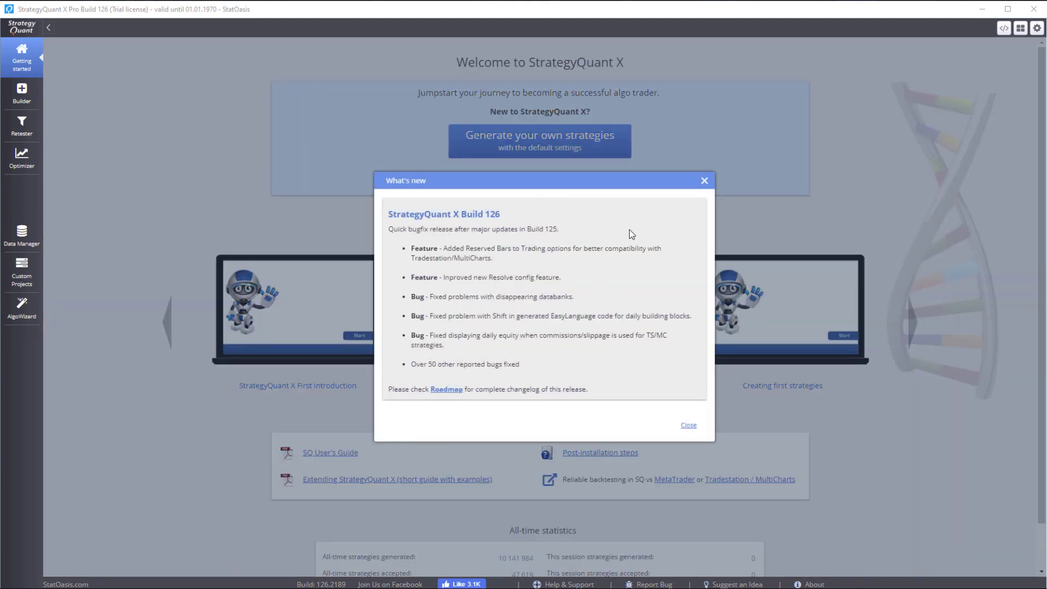
pyautogui.click(704, 181)
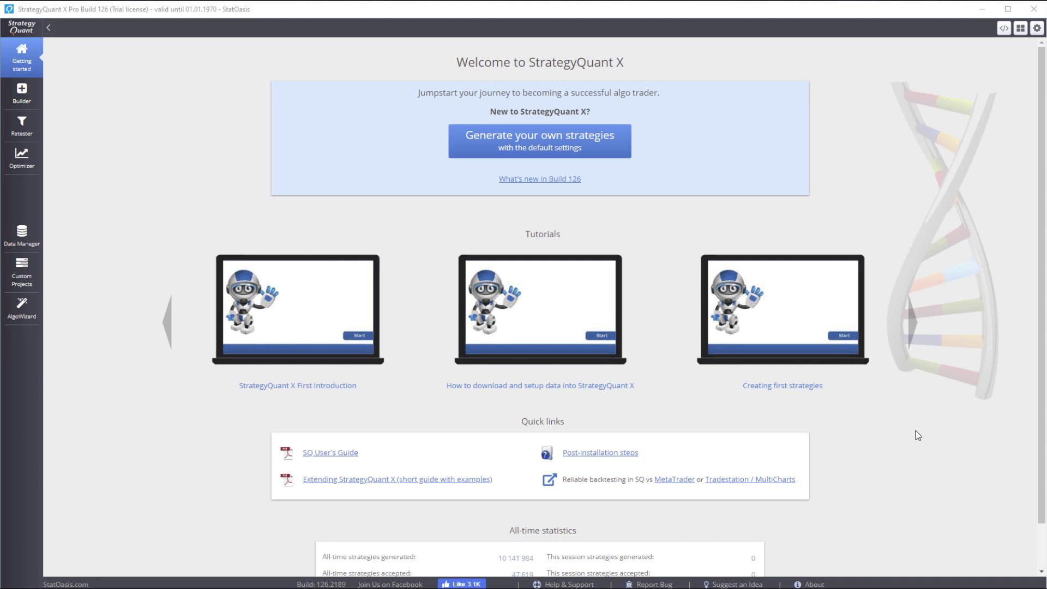
pyautogui.scroll(-1, 915, 439)
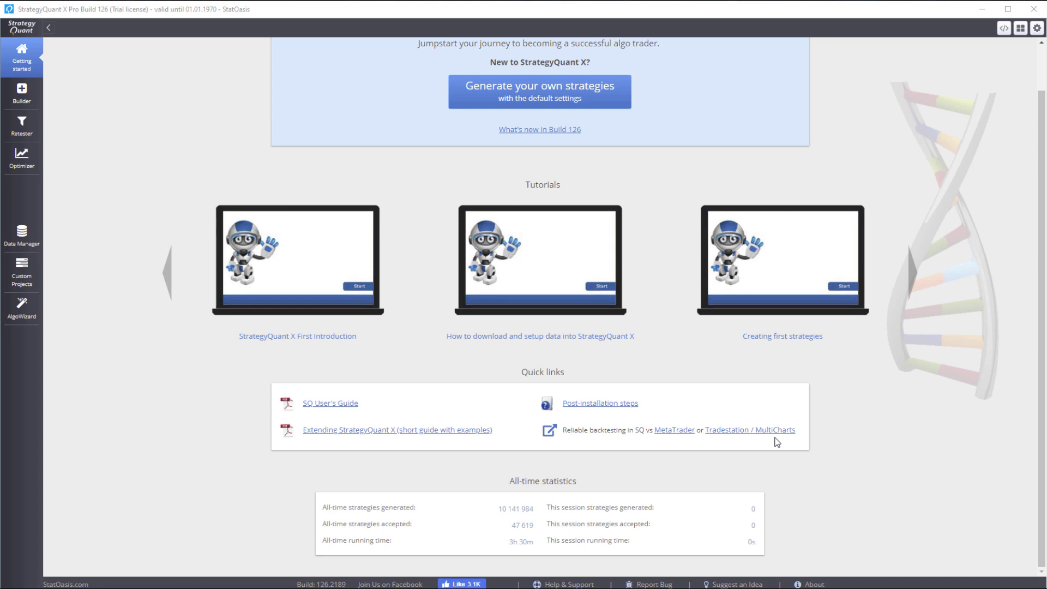
pyautogui.click(600, 405)
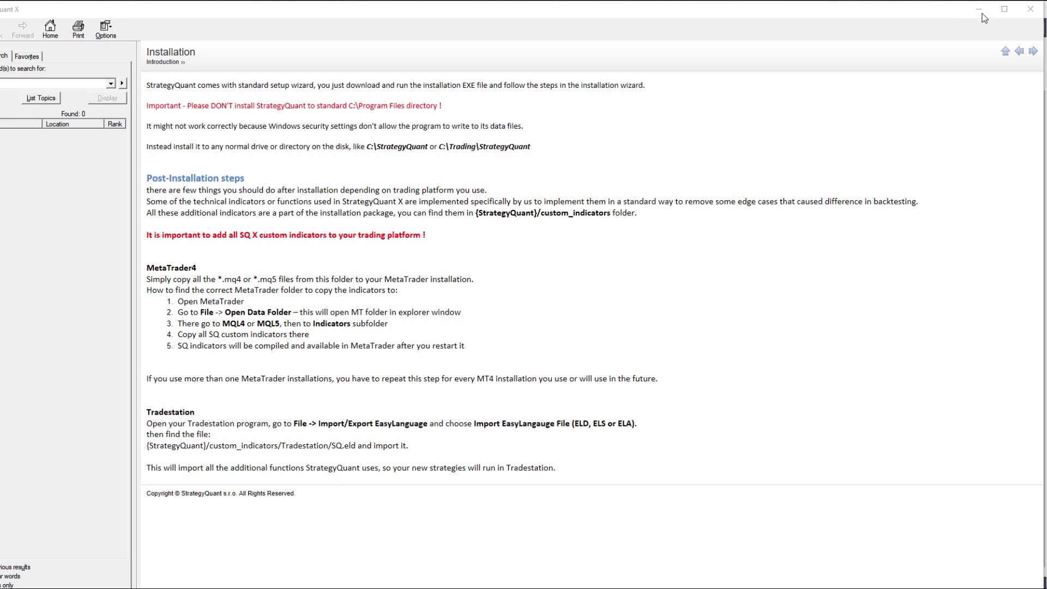
pyautogui.click(1031, 8)
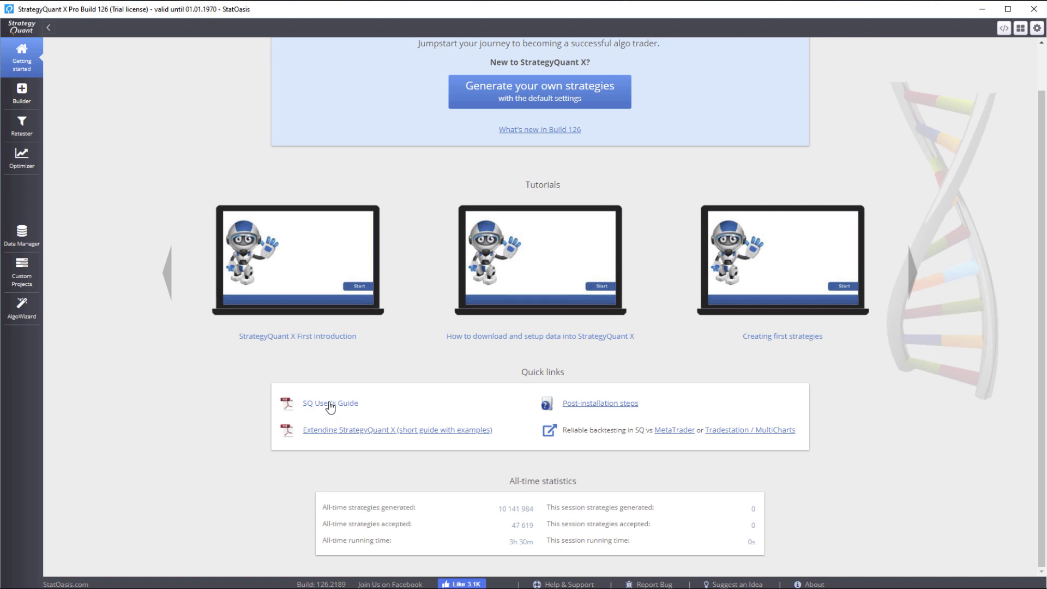
# Review the Configuration's CPU, performance and memory settings, keeping a fixed maximum memory.
pyautogui.scroll(1, 483, 414)
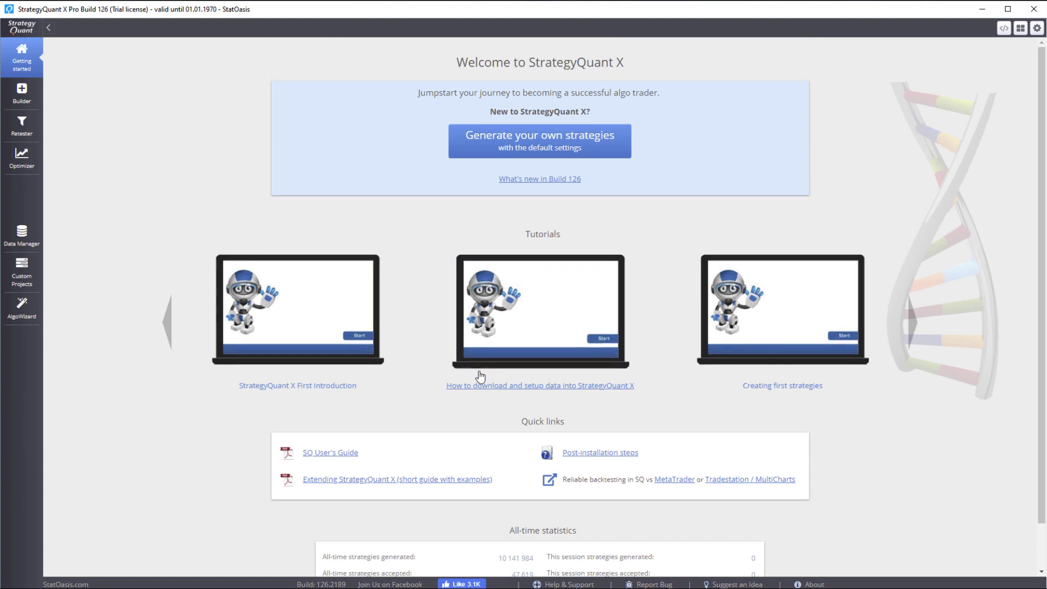
pyautogui.click(1036, 29)
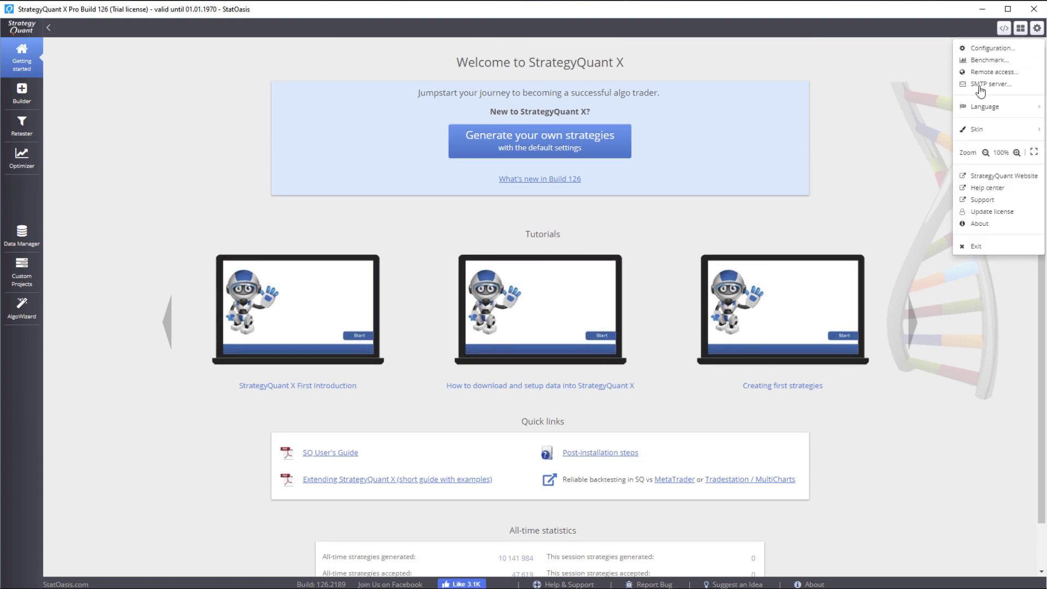
pyautogui.click(1004, 50)
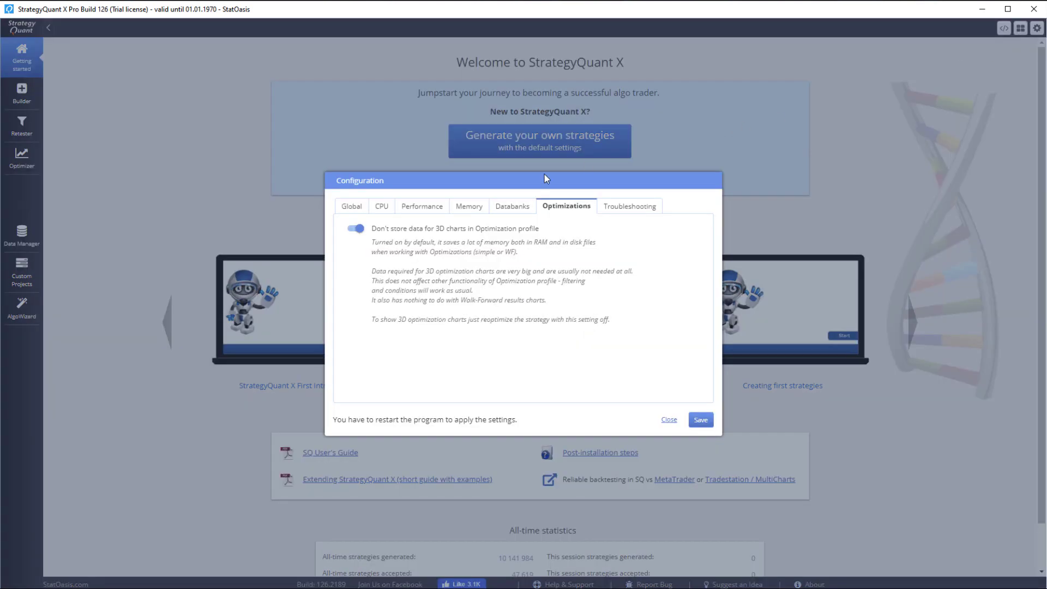
pyautogui.click(384, 206)
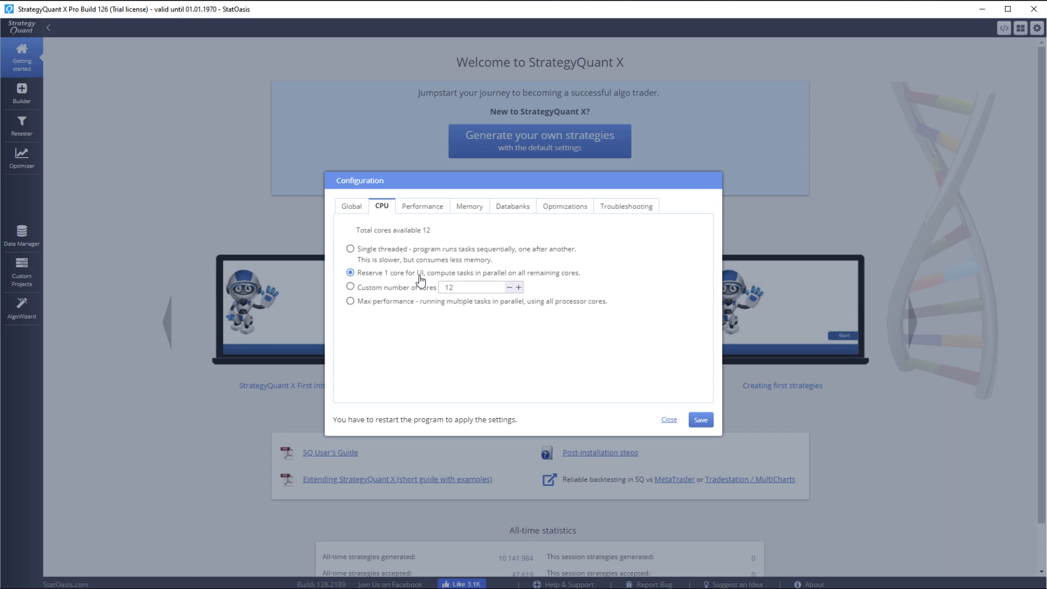
pyautogui.click(425, 206)
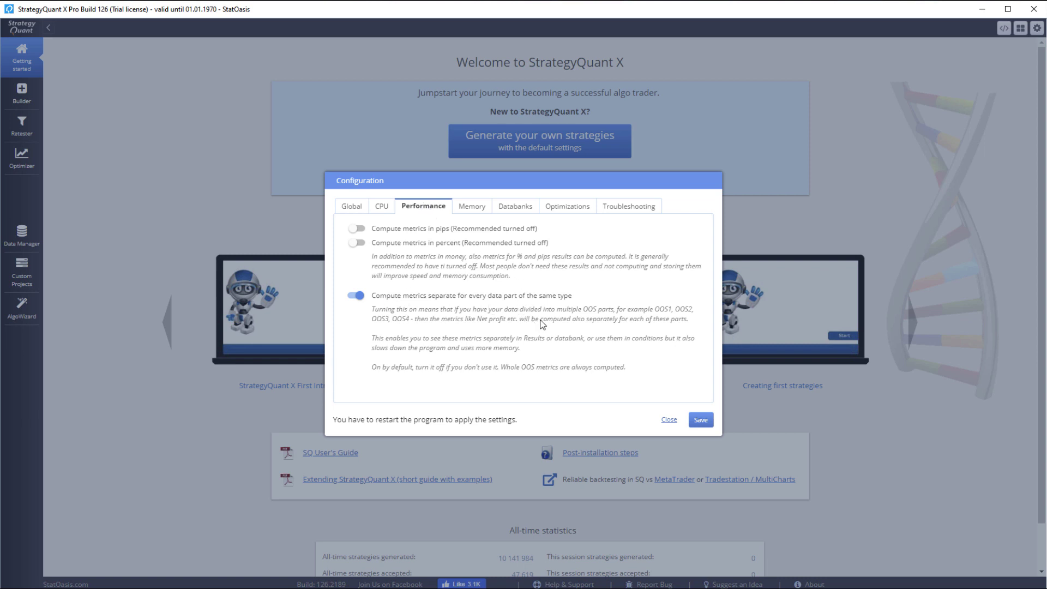
pyautogui.click(471, 206)
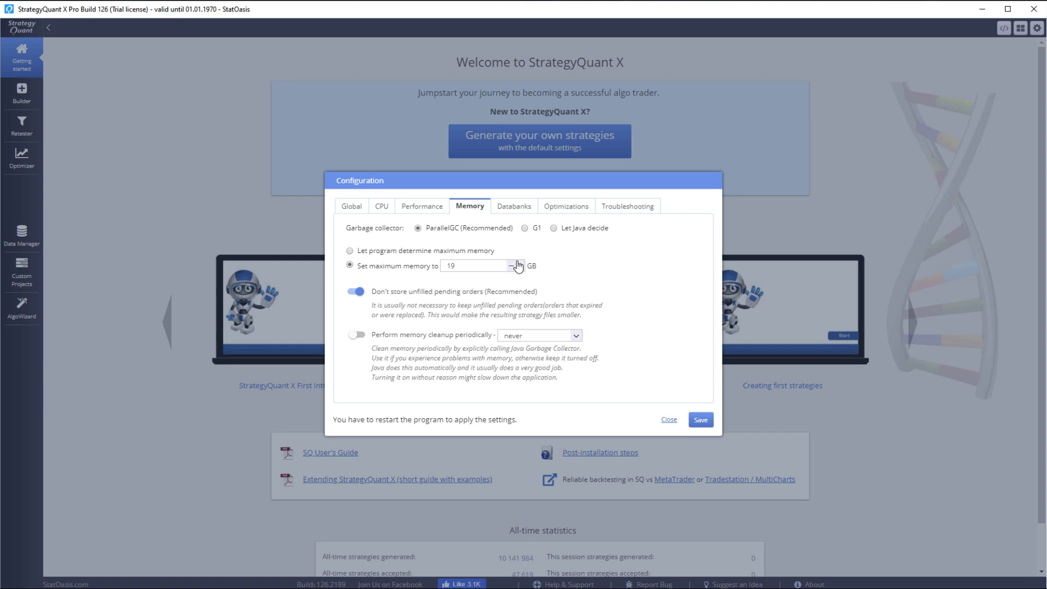
pyautogui.click(425, 252)
pyautogui.click(381, 267)
# Keep databank auto-sync at every 1 hour, review optimization and CPU settings, and save.
pyautogui.click(515, 210)
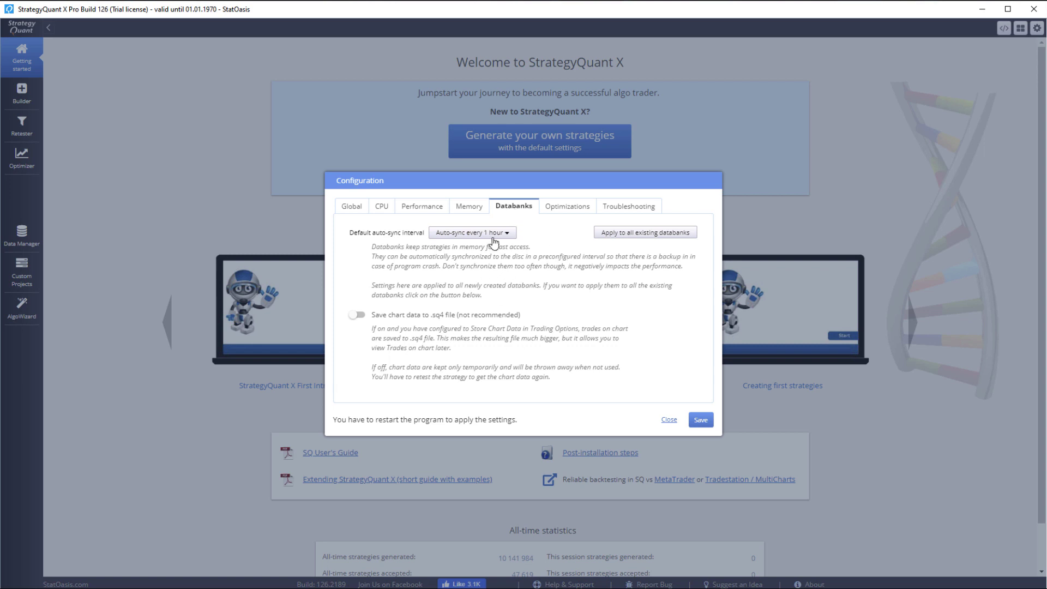
pyautogui.click(493, 233)
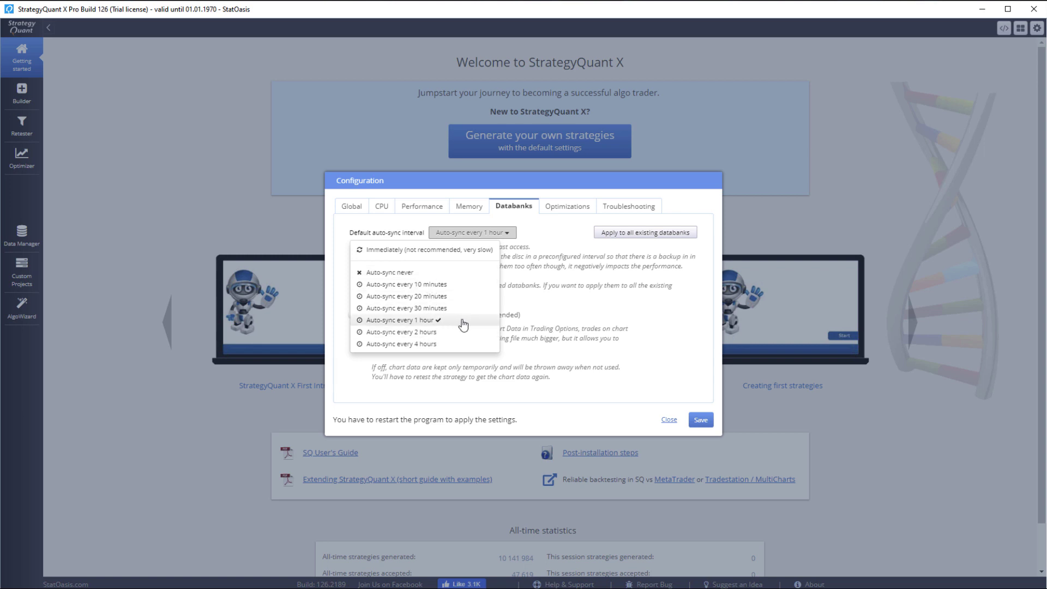
pyautogui.click(503, 295)
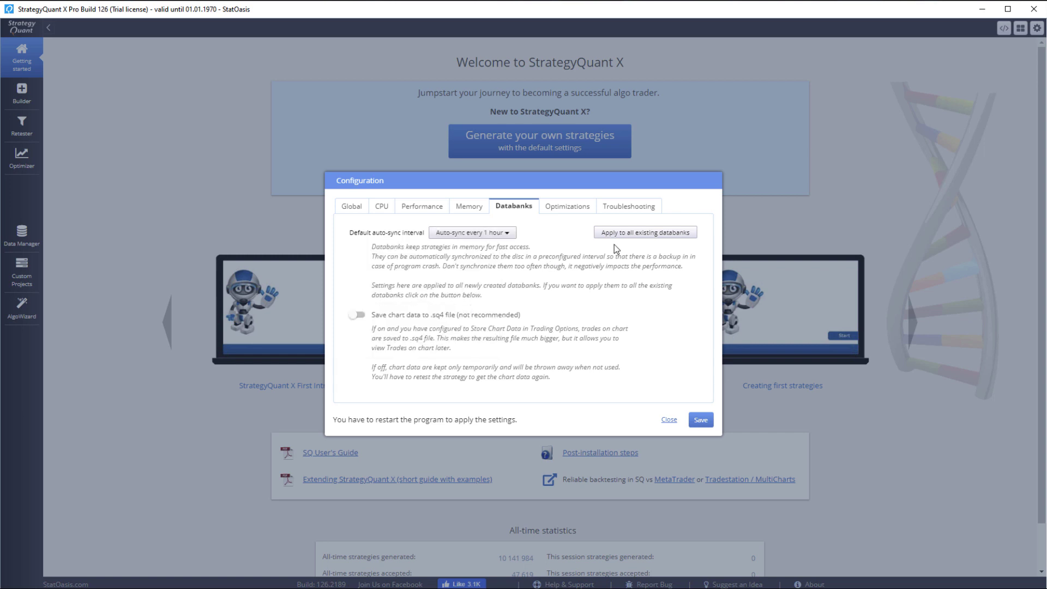
pyautogui.click(562, 211)
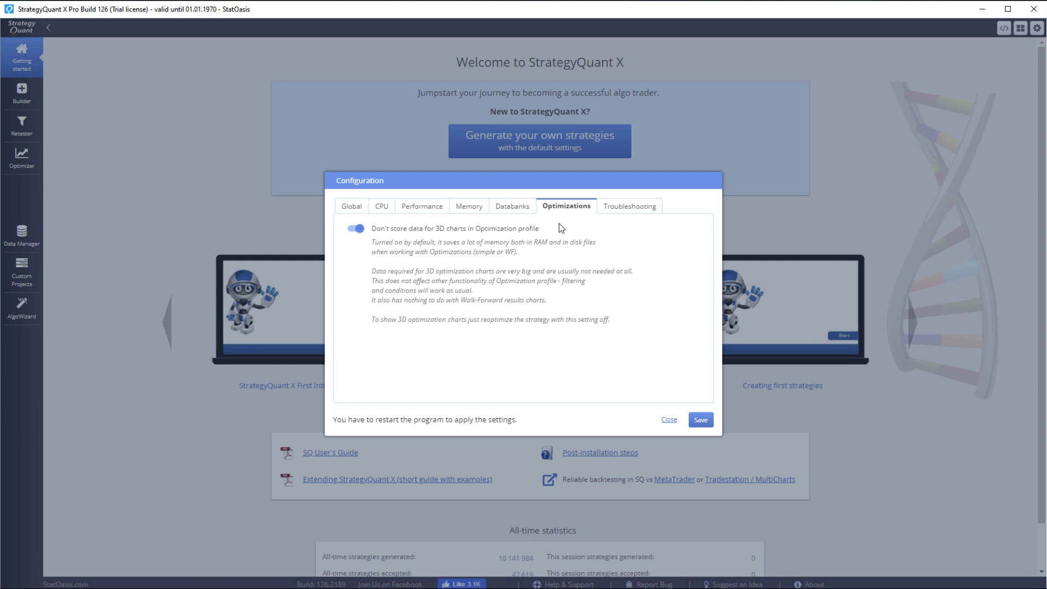
pyautogui.click(381, 208)
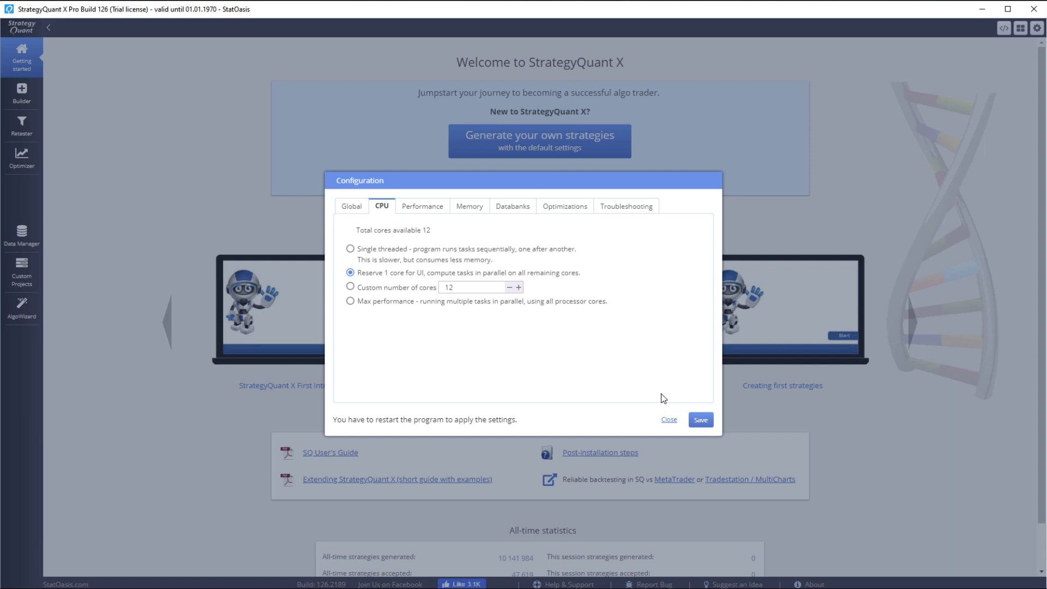
pyautogui.click(702, 420)
pyautogui.click(1037, 30)
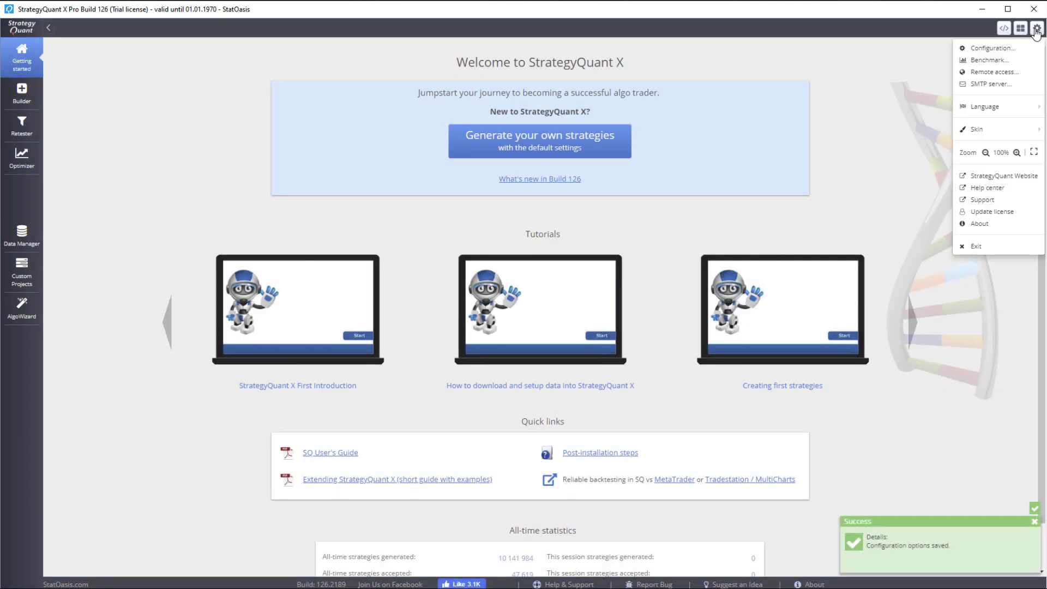
pyautogui.click(990, 60)
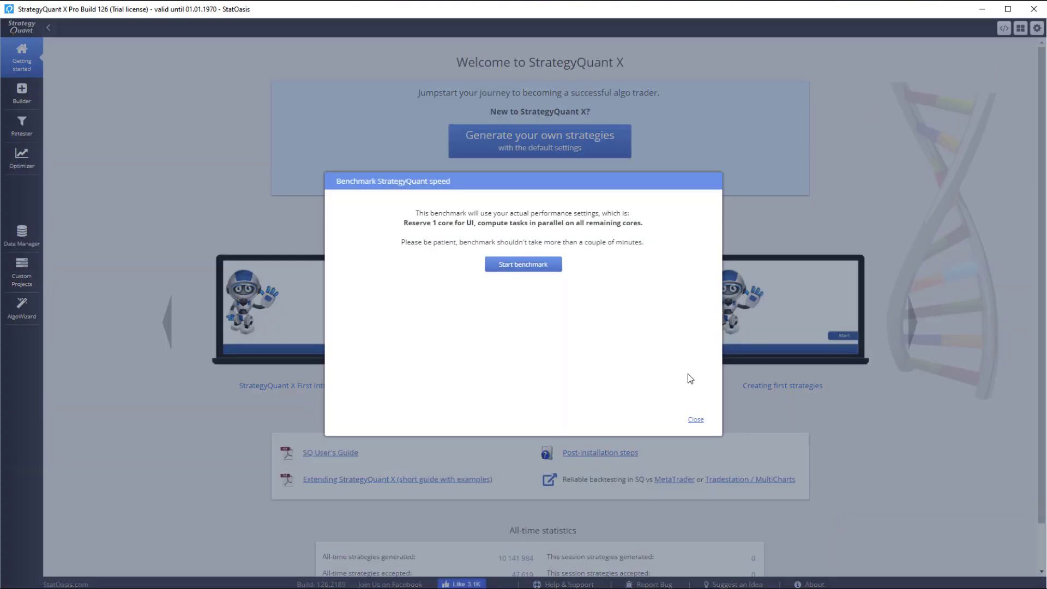
pyautogui.click(696, 420)
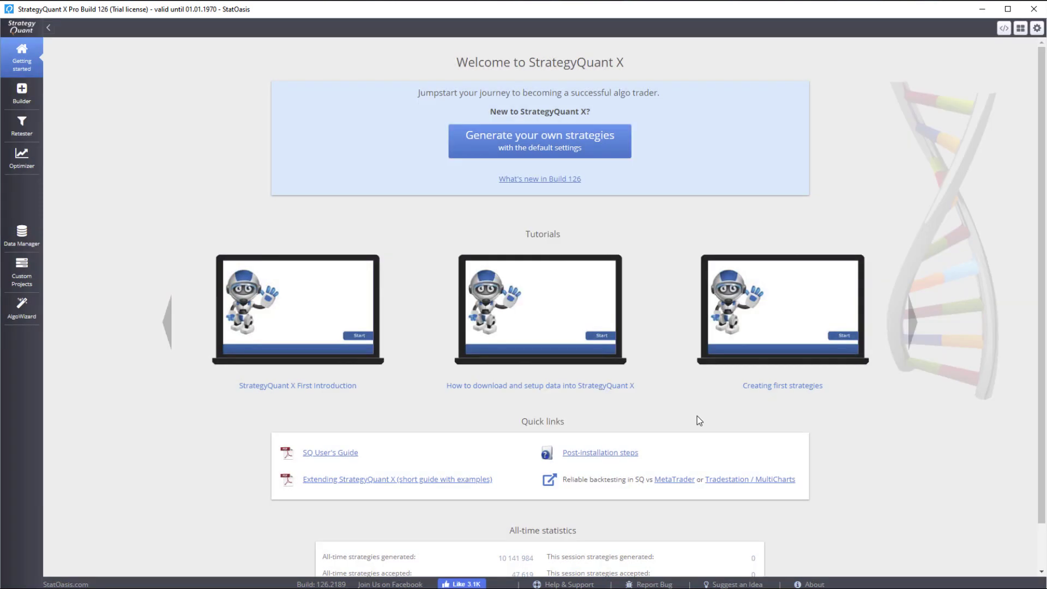
pyautogui.click(1036, 29)
# Choose Dark skin under Skin in the gear menu.
pyautogui.moveTo(994, 109)
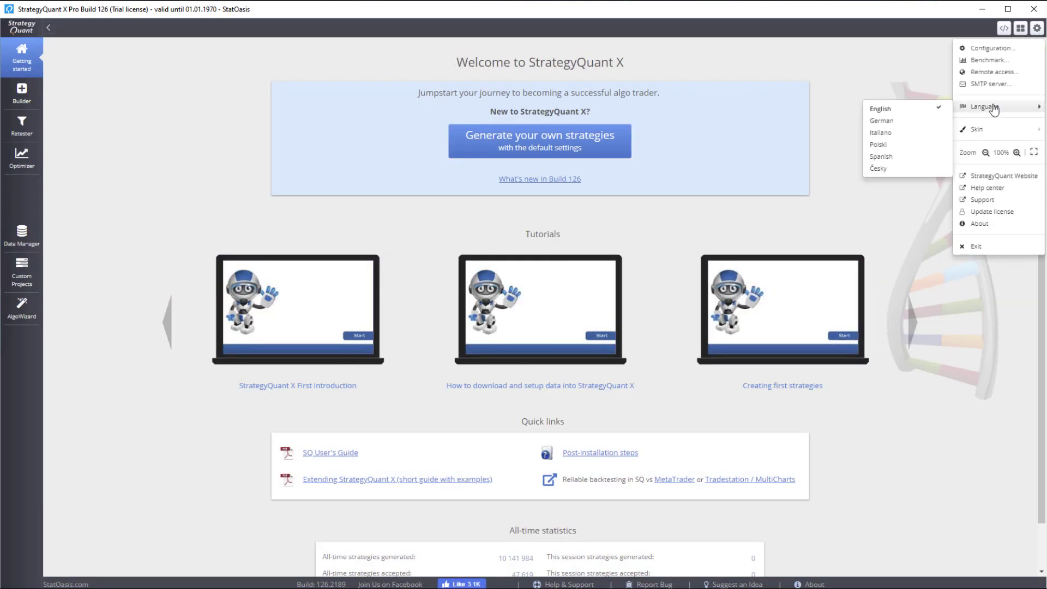
pyautogui.moveTo(977, 131)
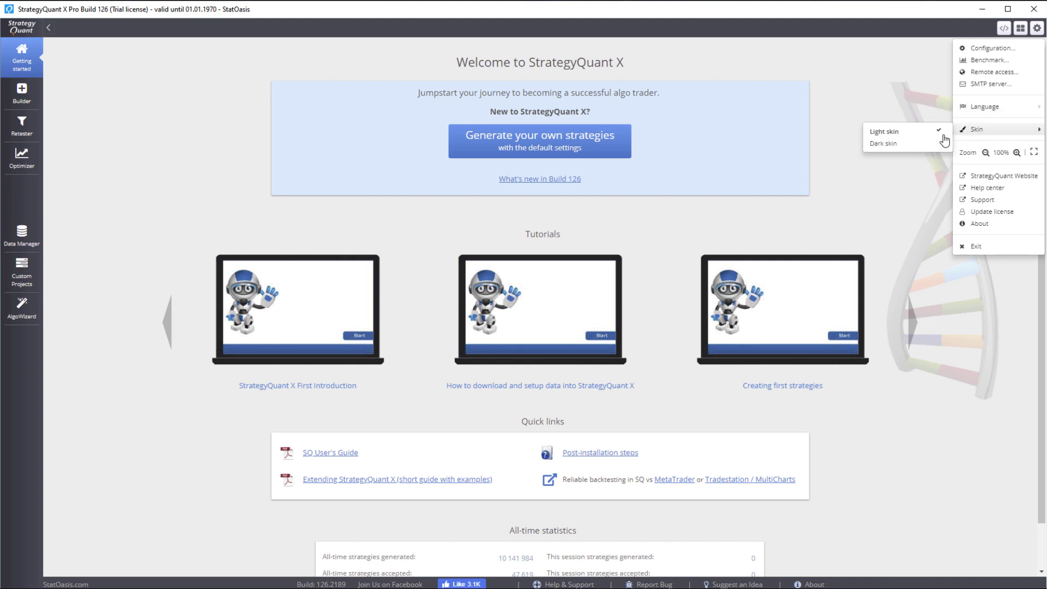
pyautogui.click(887, 143)
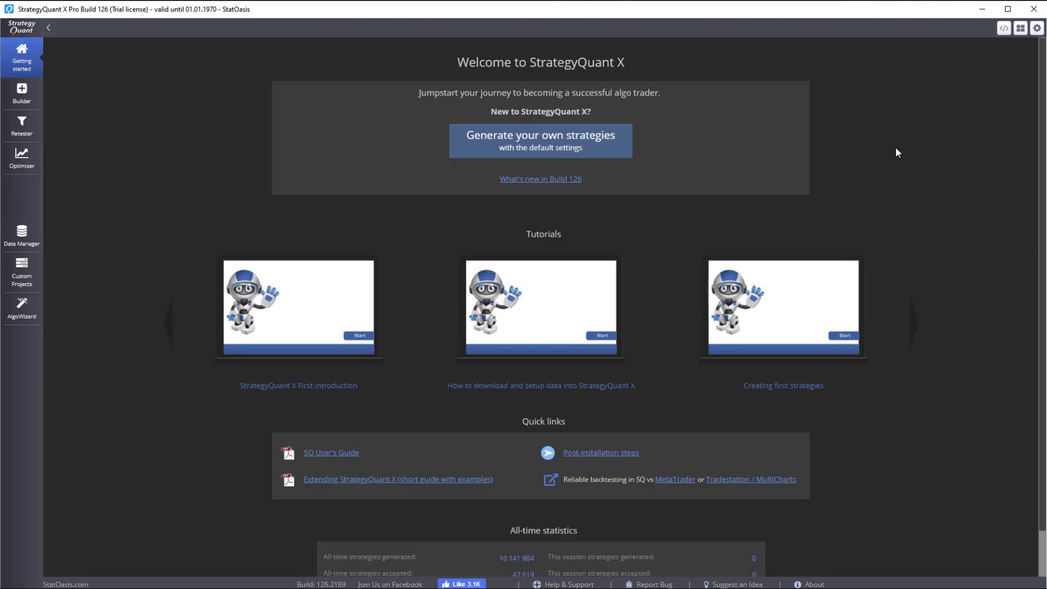
pyautogui.click(1037, 28)
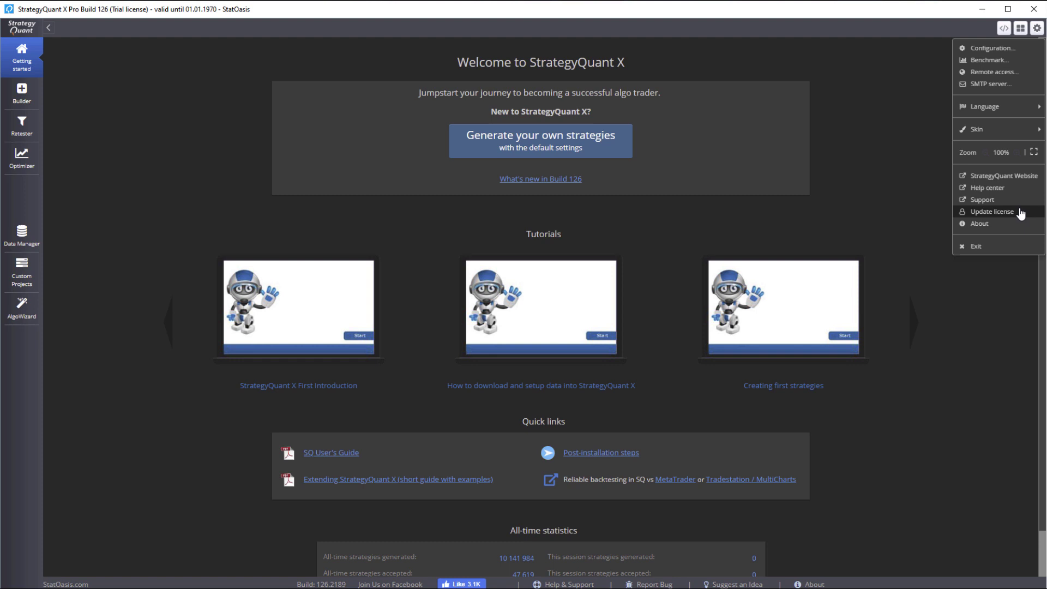
pyautogui.click(1037, 27)
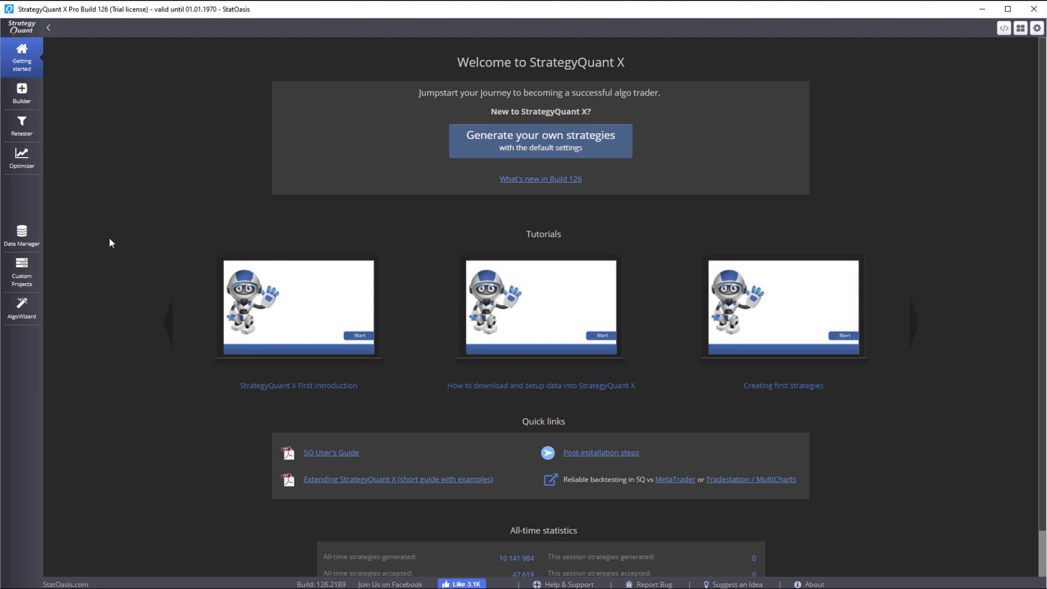
# Add Dukascopy symbol AUDUSD with data name postfix _M1 in the Data Manager.
pyautogui.click(22, 236)
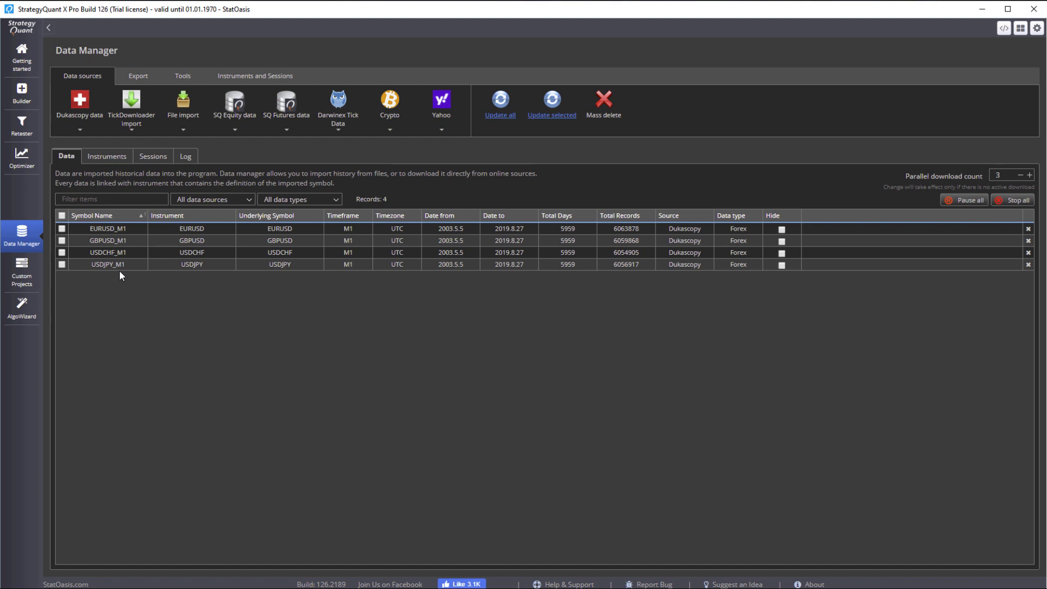
pyautogui.click(82, 127)
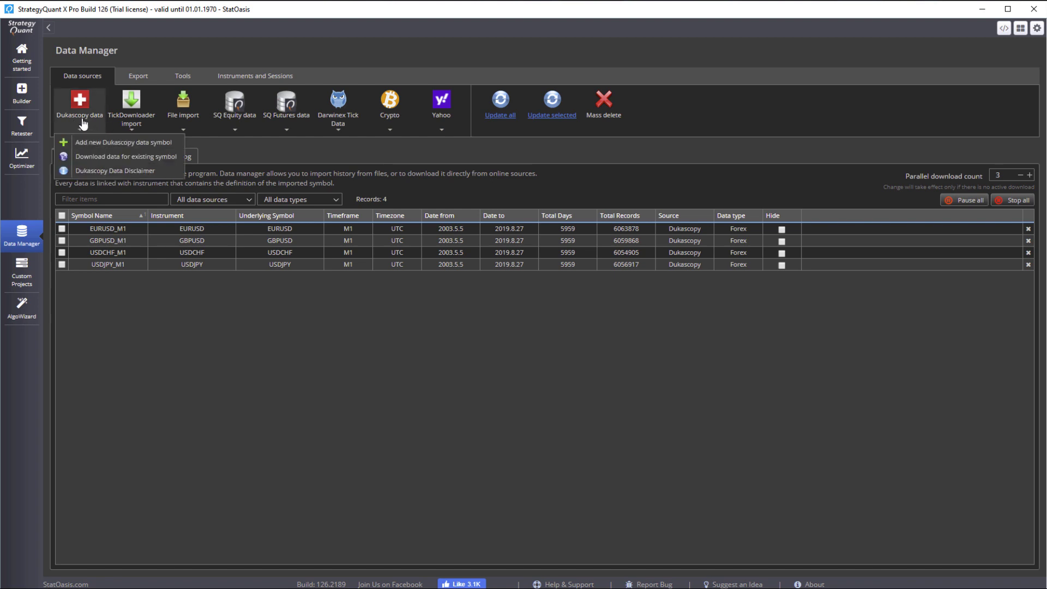
pyautogui.click(122, 143)
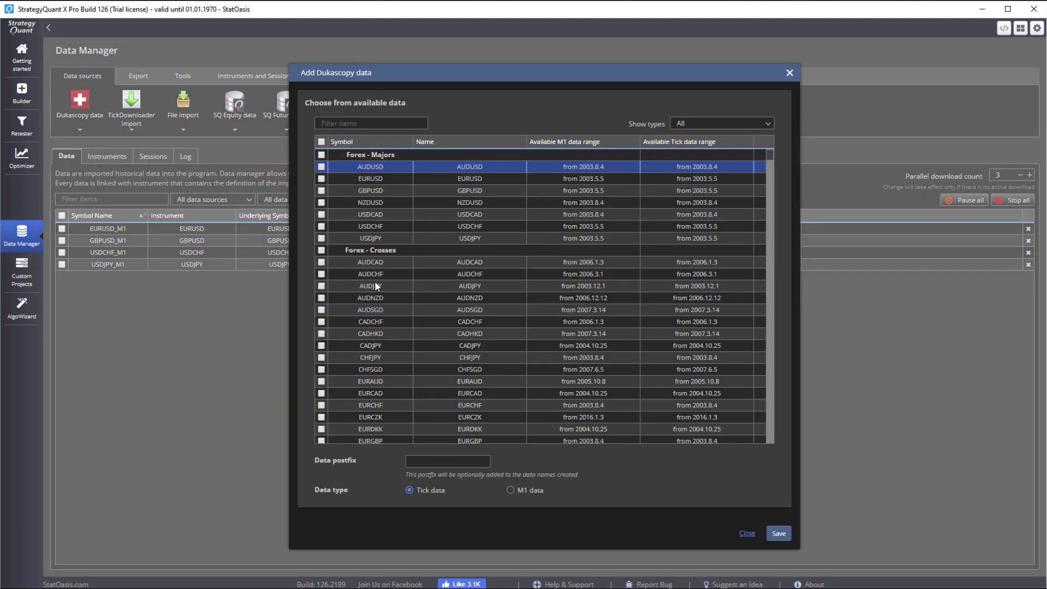
pyautogui.click(321, 166)
pyautogui.click(425, 461)
pyautogui.write('_M1')
pyautogui.click(779, 533)
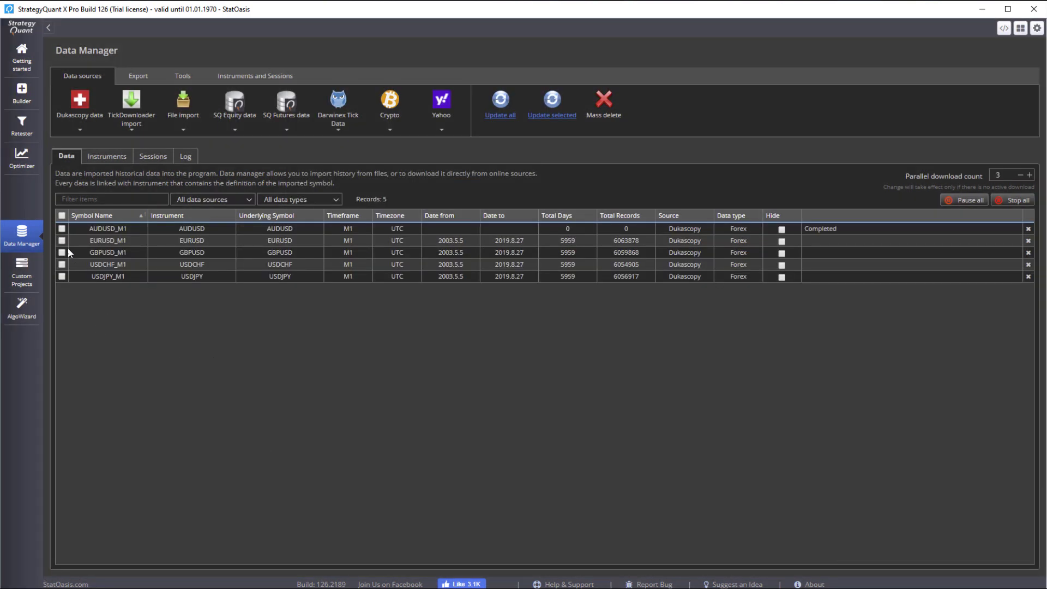
# Download the last 10 years of Dukascopy data for AUDUSD_M1.
pyautogui.click(62, 228)
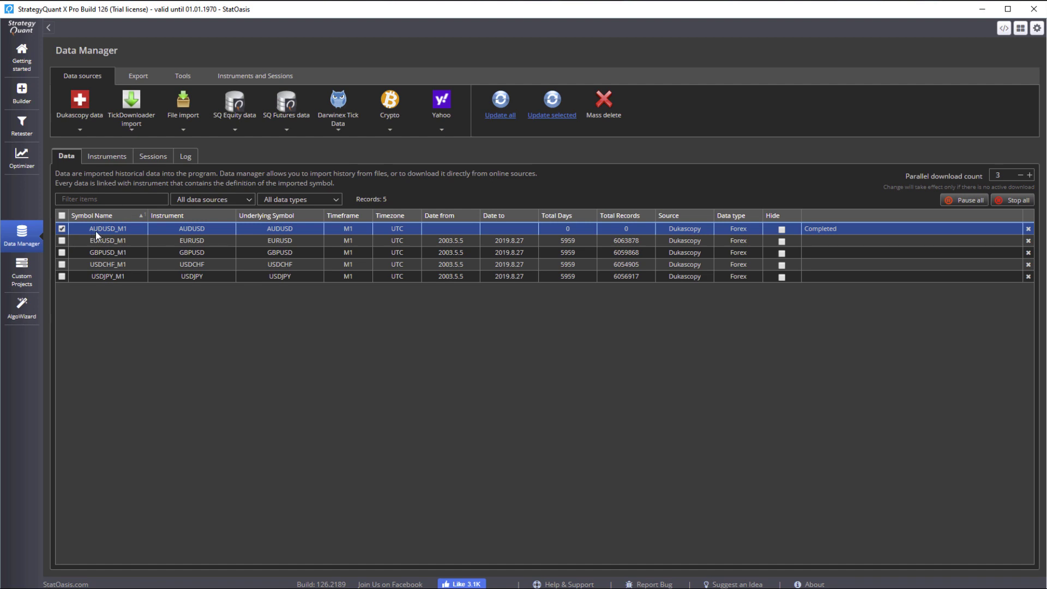
pyautogui.click(74, 121)
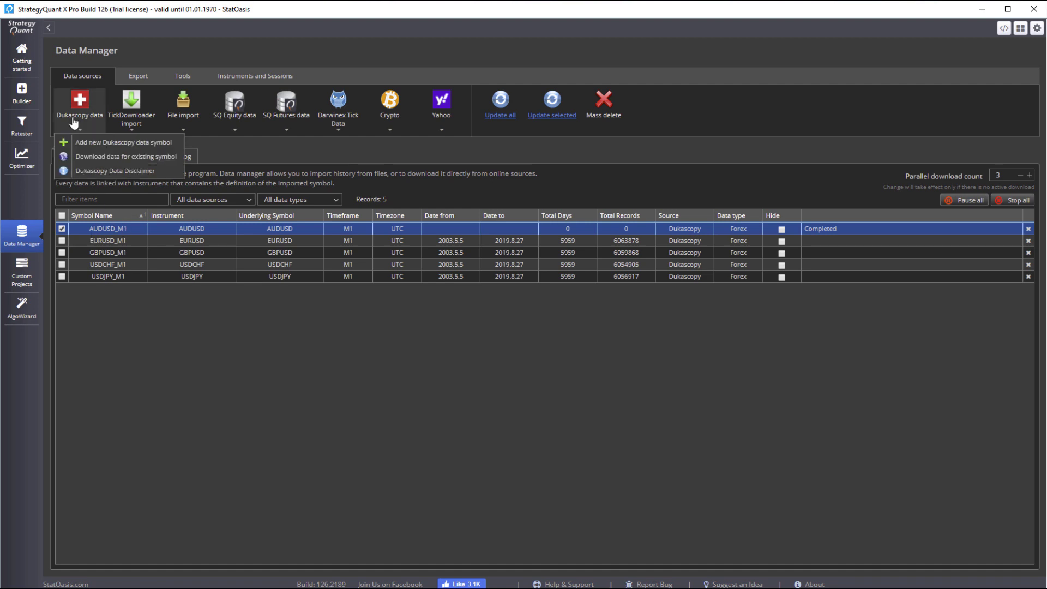
pyautogui.click(113, 157)
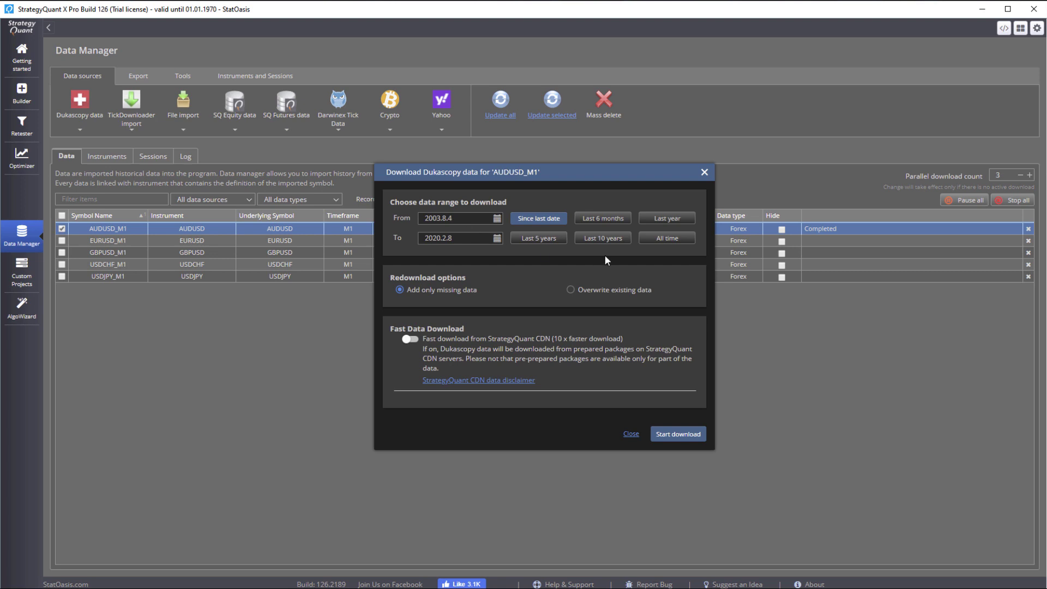
pyautogui.click(604, 239)
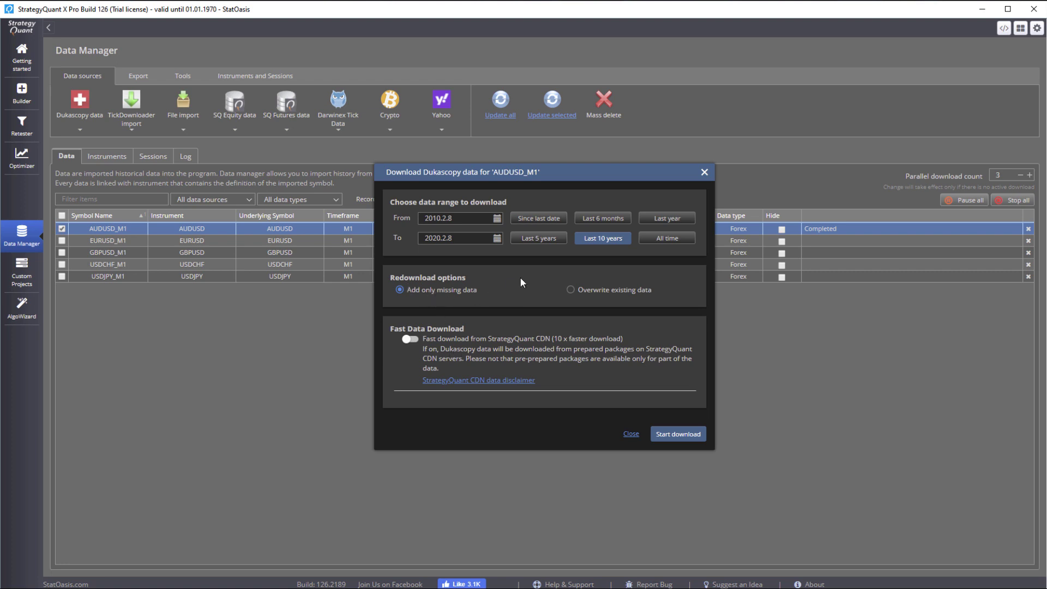
pyautogui.click(602, 240)
pyautogui.click(676, 435)
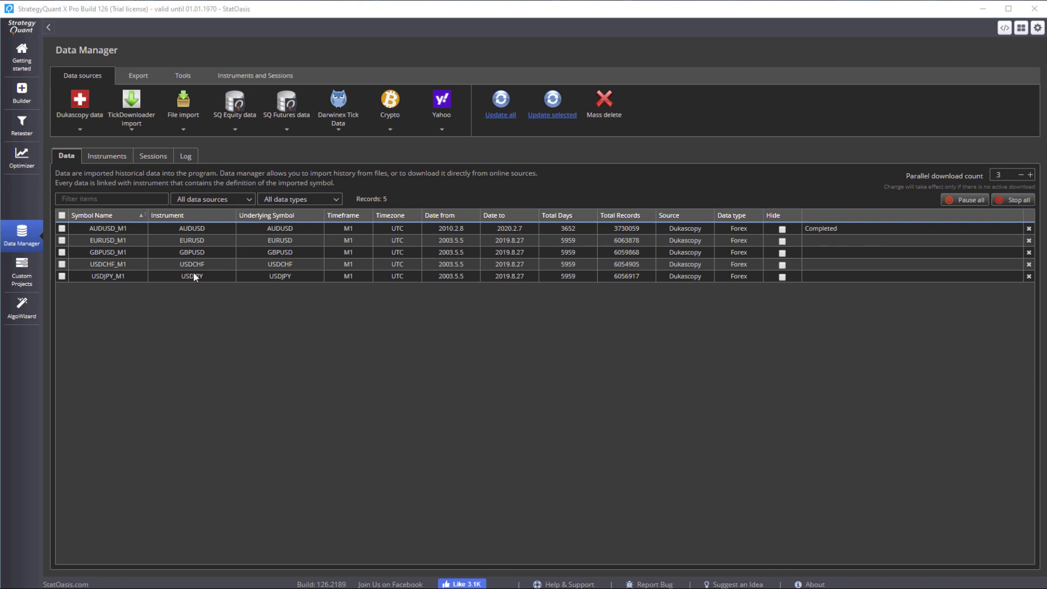
# Add Yahoo stock tickers aapl, amzn and goog as new symbols.
pyautogui.click(442, 128)
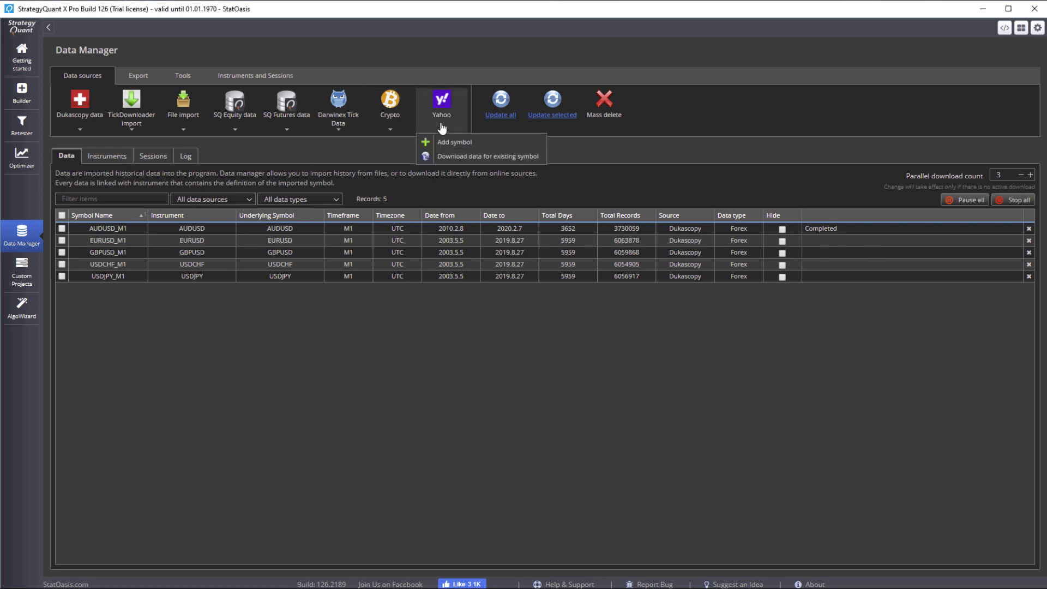
pyautogui.click(473, 143)
pyautogui.click(486, 234)
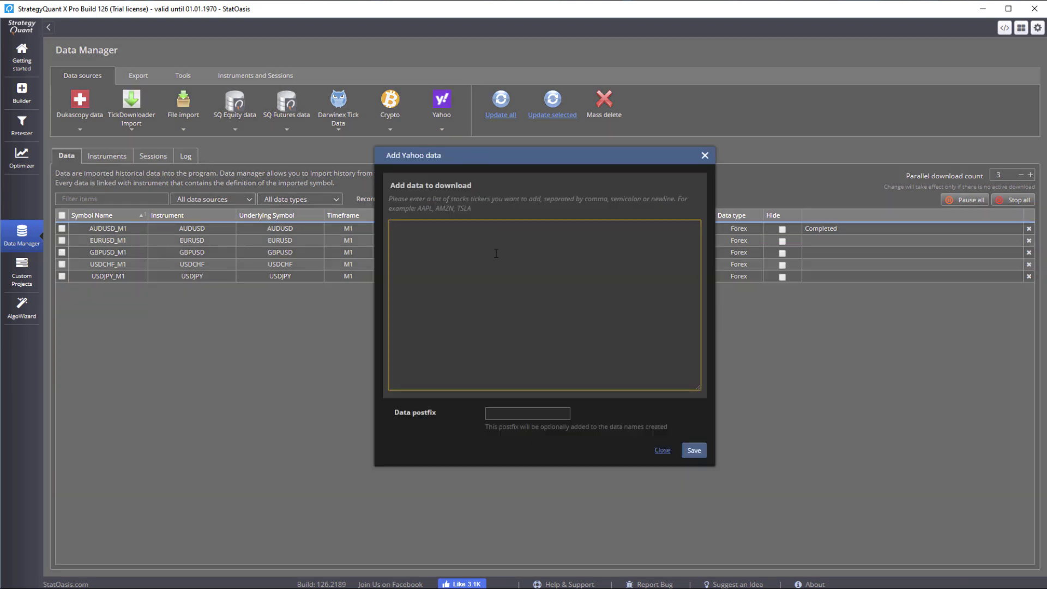
pyautogui.write('aapl, ama')
pyautogui.press('BackSpace')
pyautogui.write('zn, goog')
pyautogui.click(693, 450)
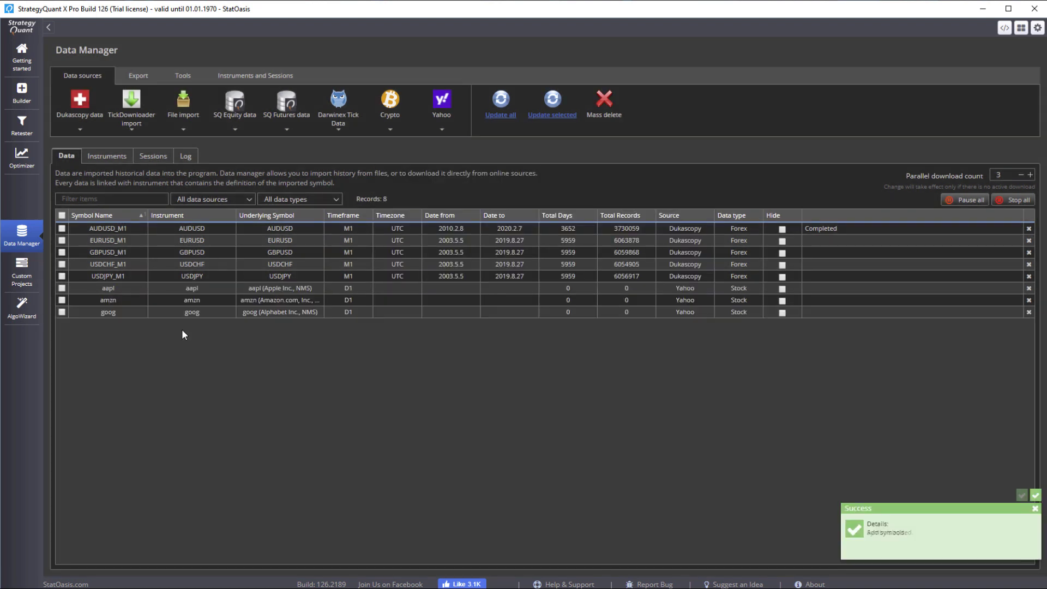
# Download the last 10 years of Yahoo data for the aapl, amzn and goog rows.
pyautogui.click(62, 288)
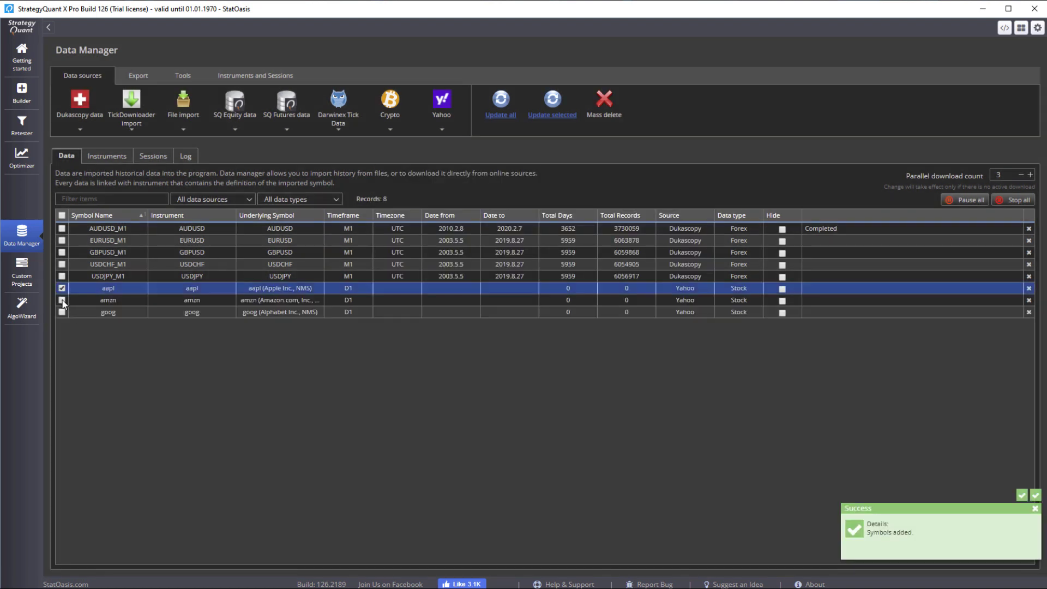
pyautogui.click(61, 300)
pyautogui.click(62, 312)
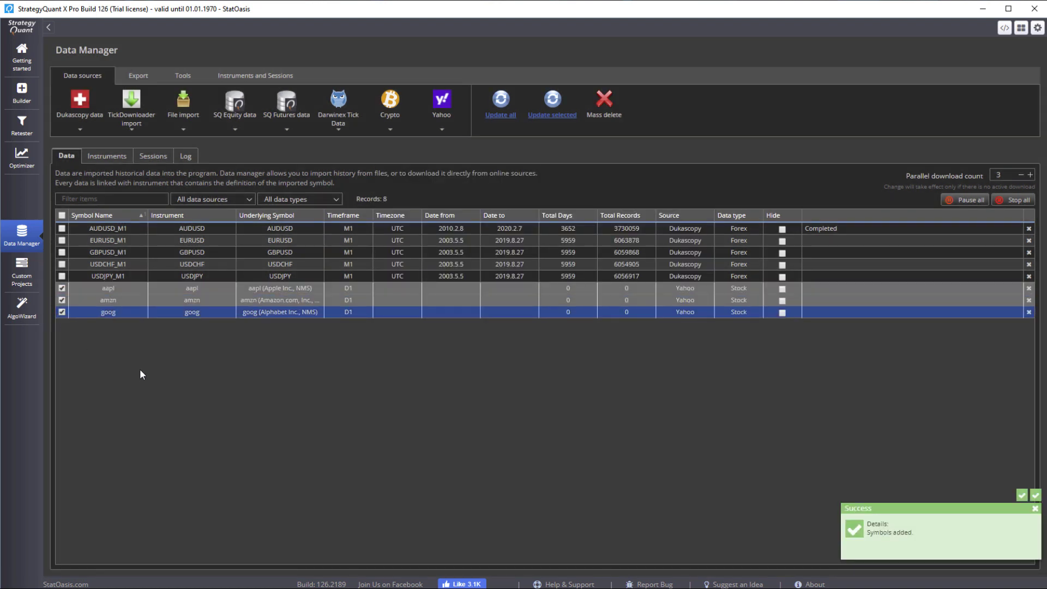
pyautogui.click(442, 129)
pyautogui.click(463, 158)
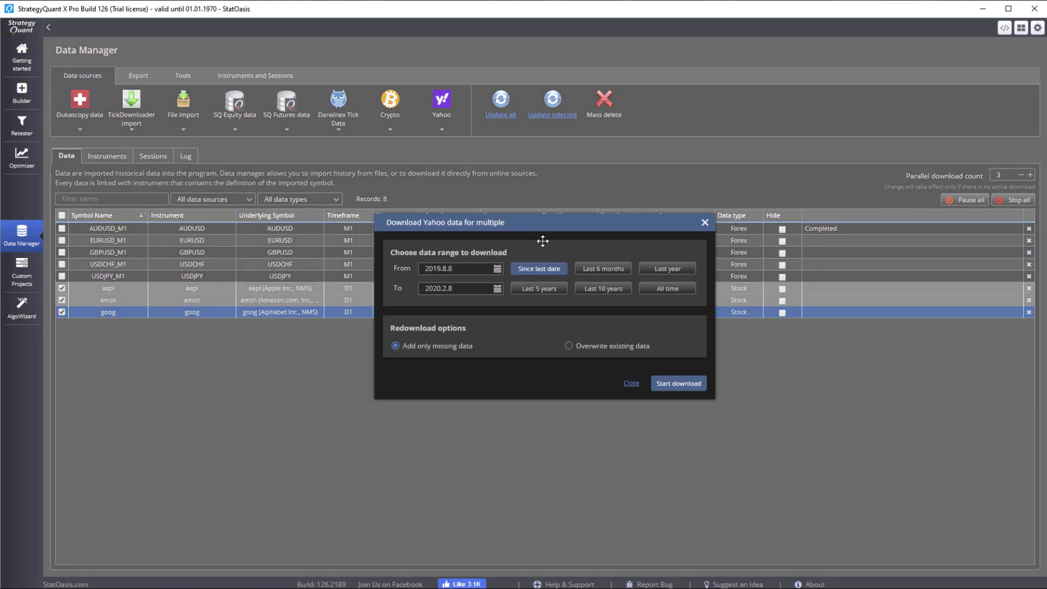
pyautogui.click(600, 289)
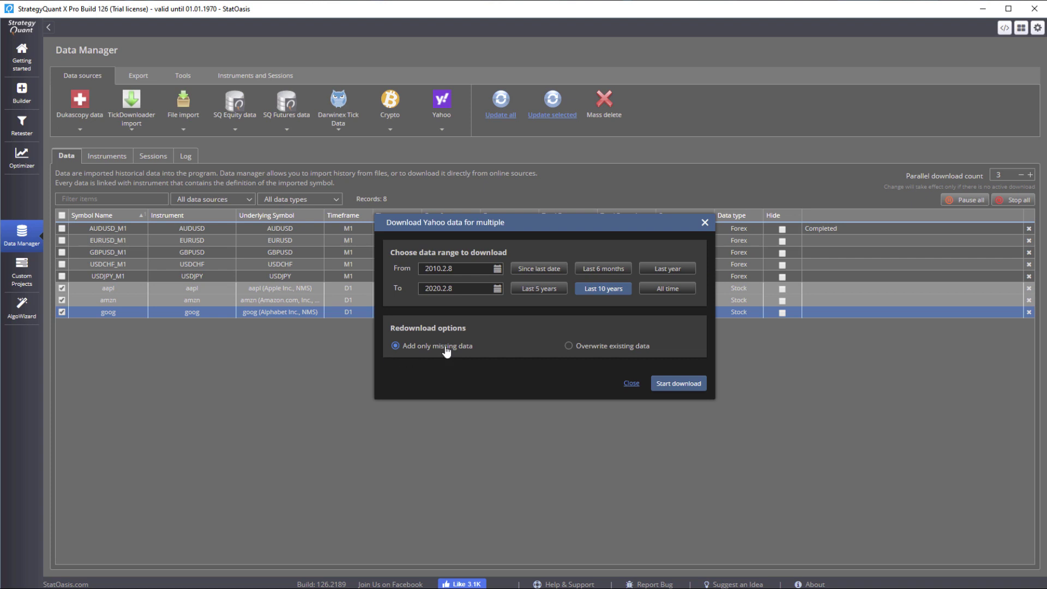
pyautogui.click(679, 384)
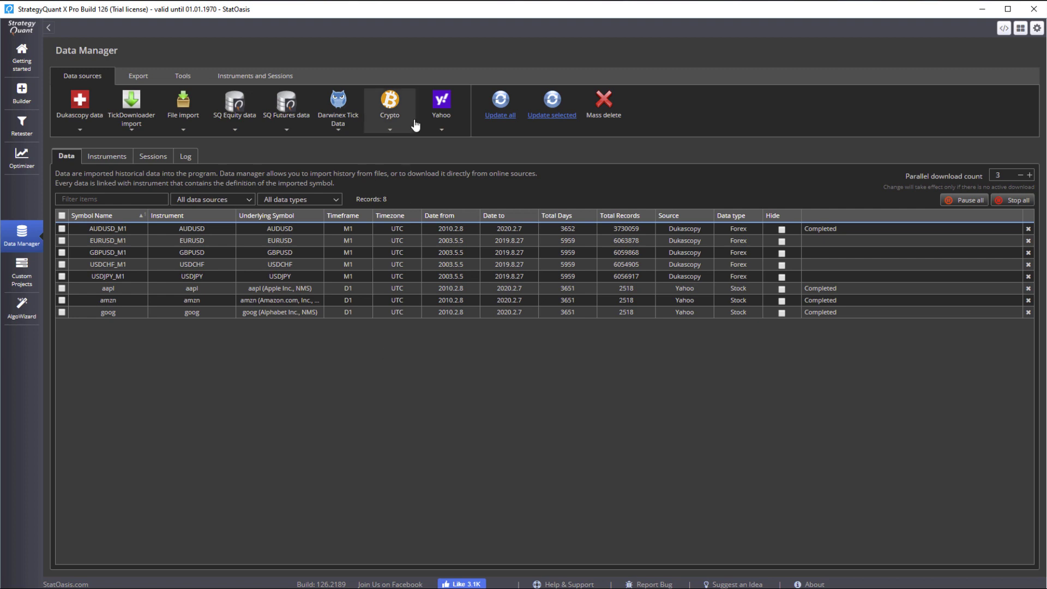
# Add Bitfinex symbol BTCUSD with H1 timeframe and postfix _H1 to the data list.
pyautogui.click(390, 129)
pyautogui.click(434, 157)
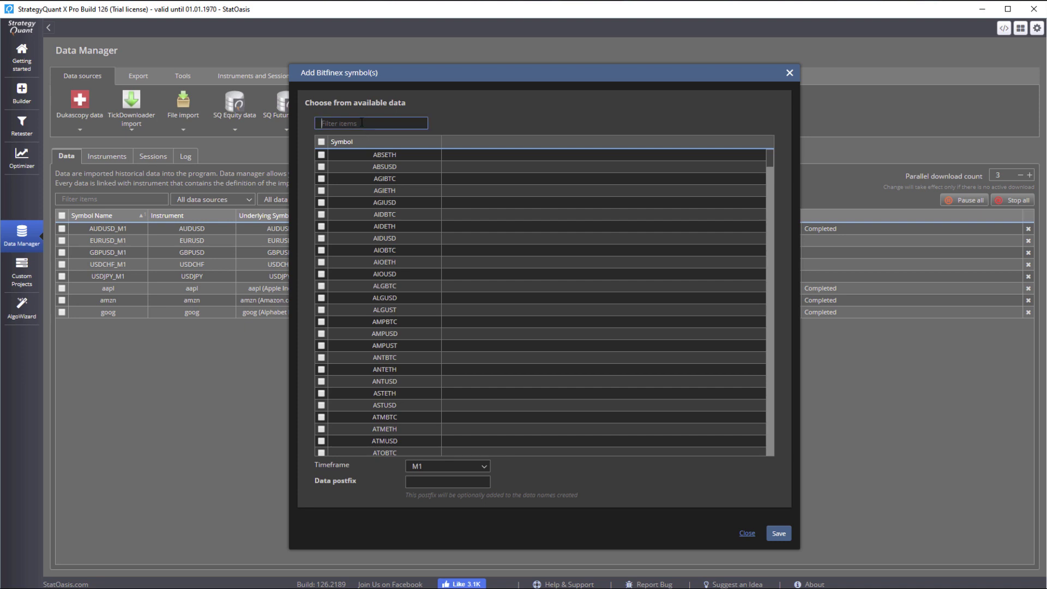
pyautogui.write('BTC')
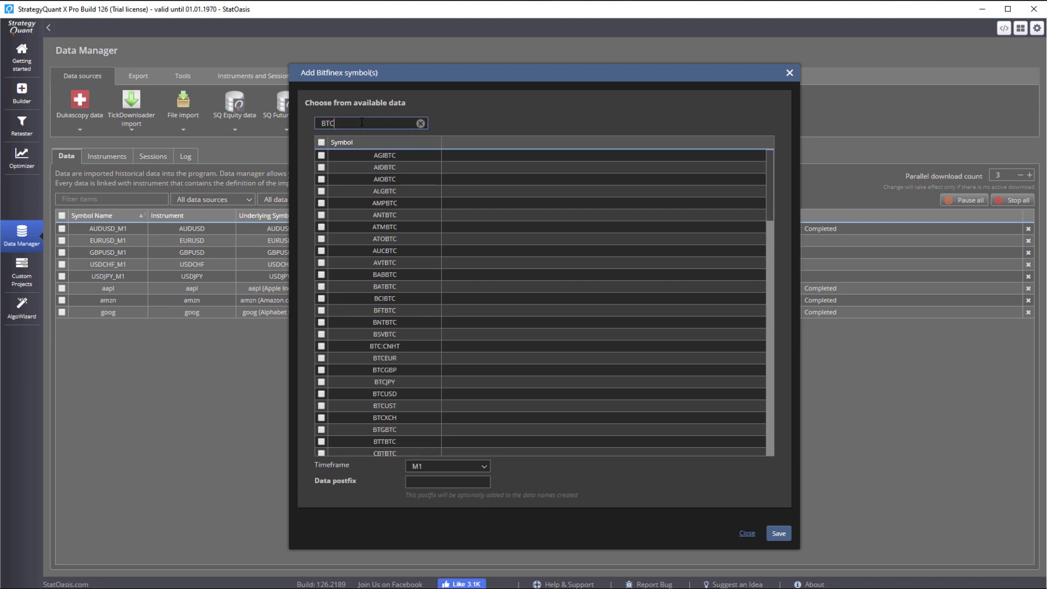
pyautogui.write('US')
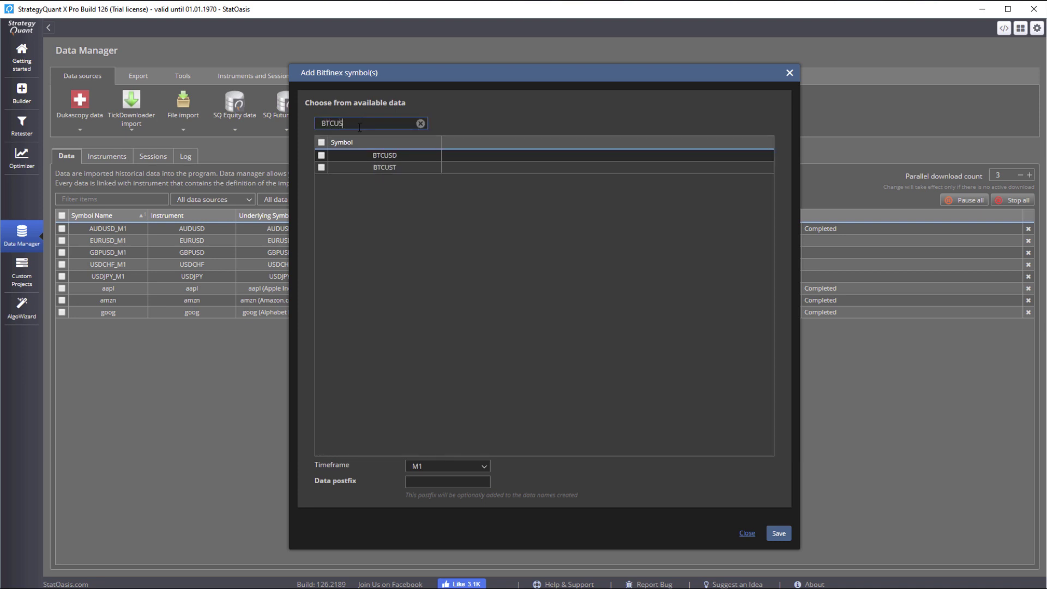
pyautogui.click(321, 156)
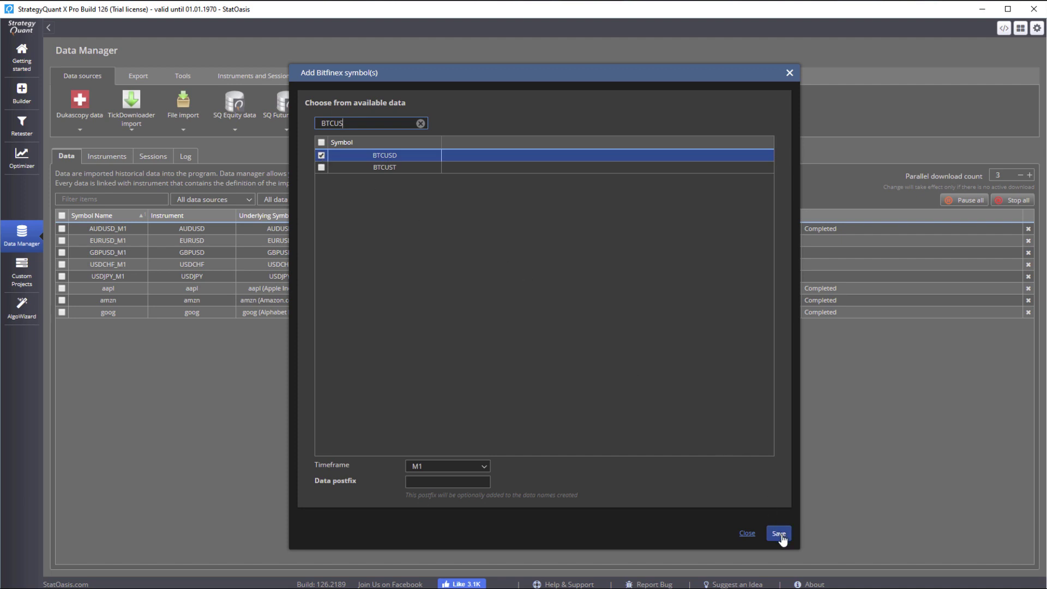
pyautogui.click(473, 467)
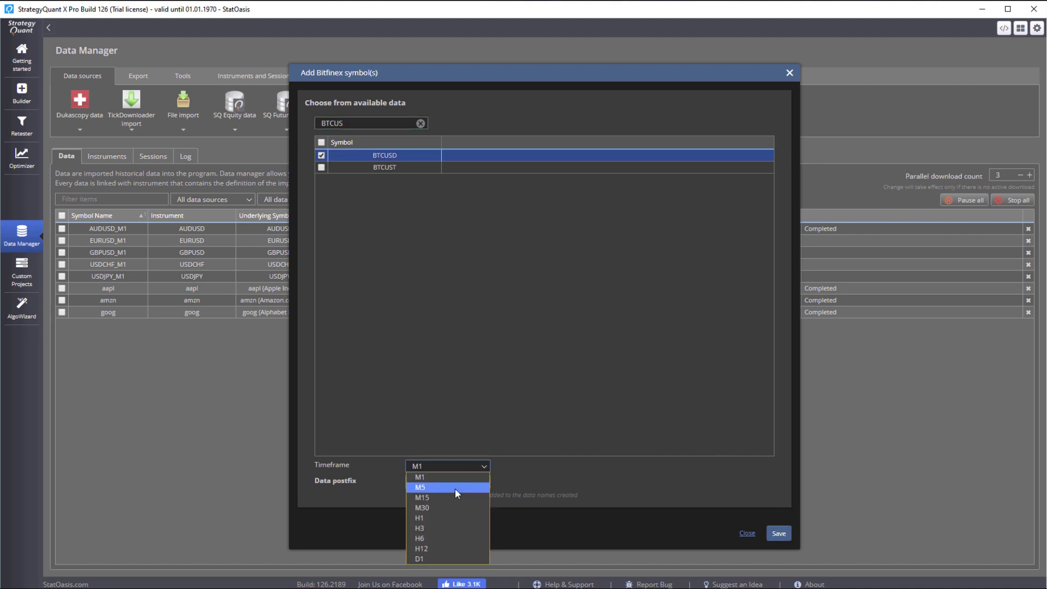
pyautogui.click(443, 518)
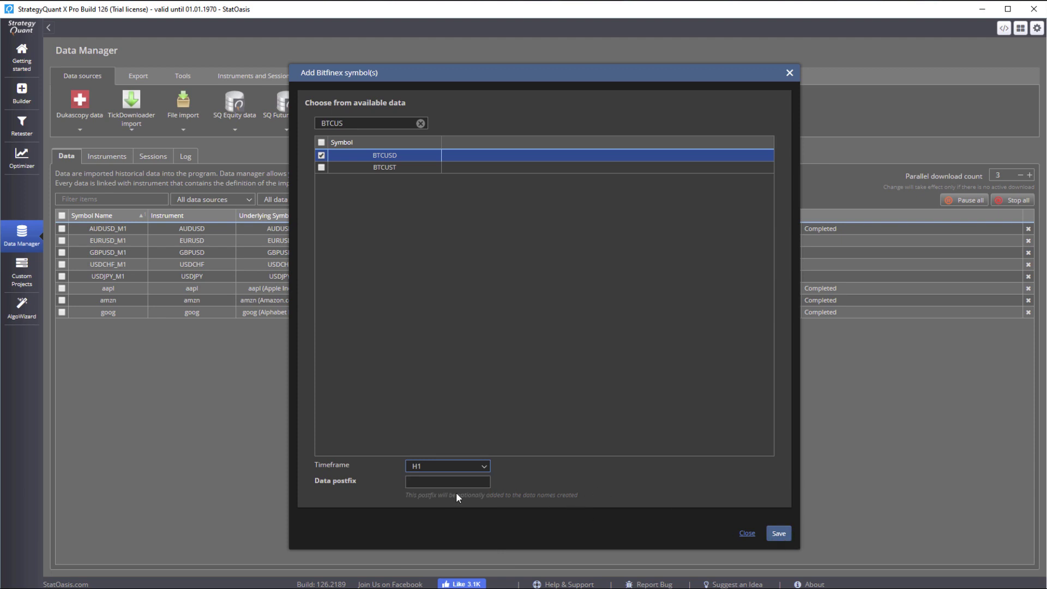
pyautogui.write('_H11')
pyautogui.click(780, 534)
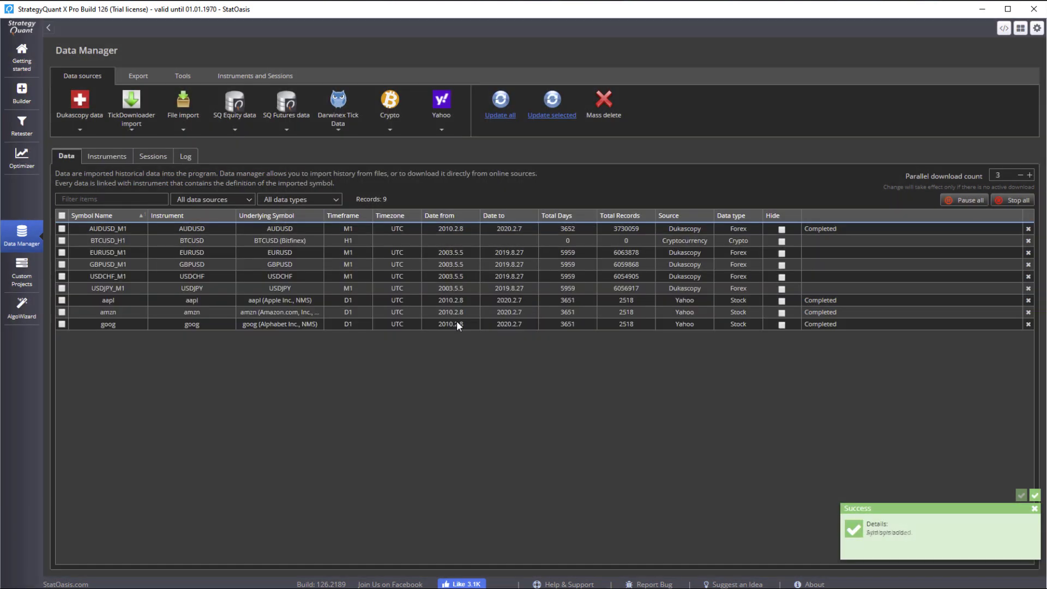
# Download the last 10 years of Bitfinex data for BTCUSD_H1.
pyautogui.click(62, 241)
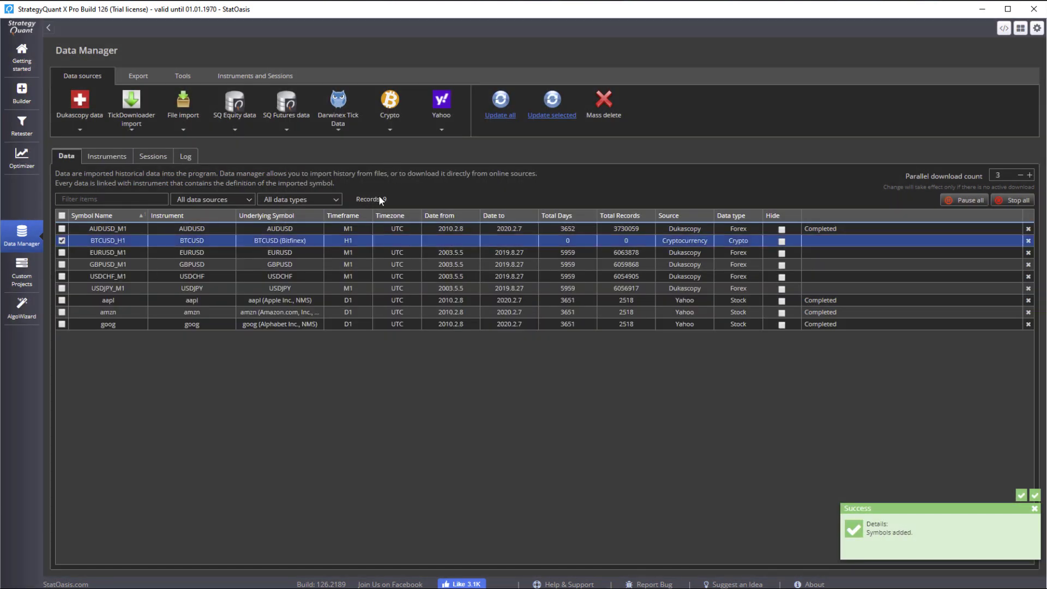
pyautogui.click(390, 109)
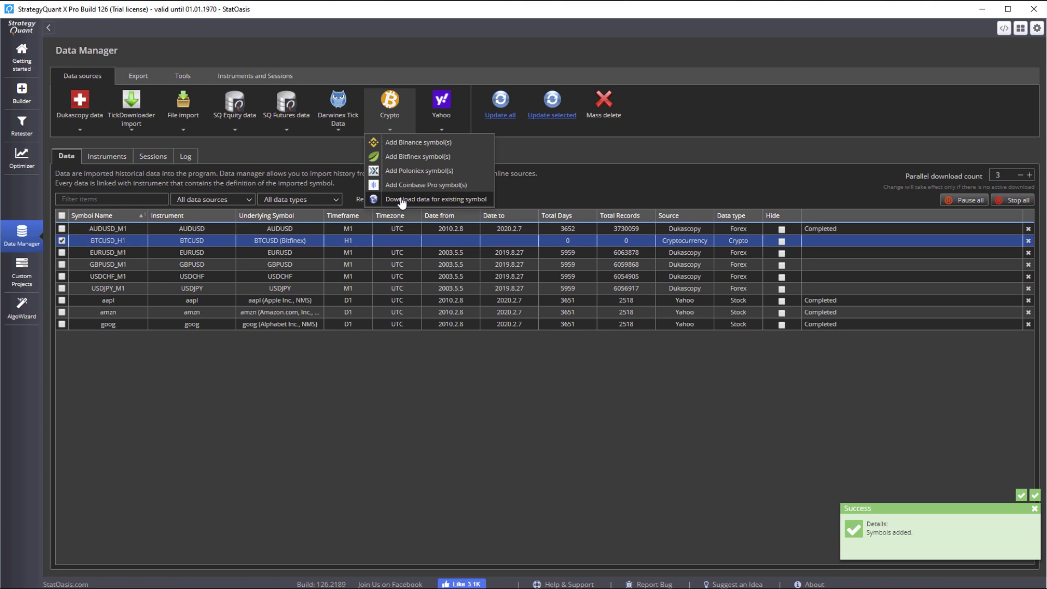
pyautogui.click(402, 199)
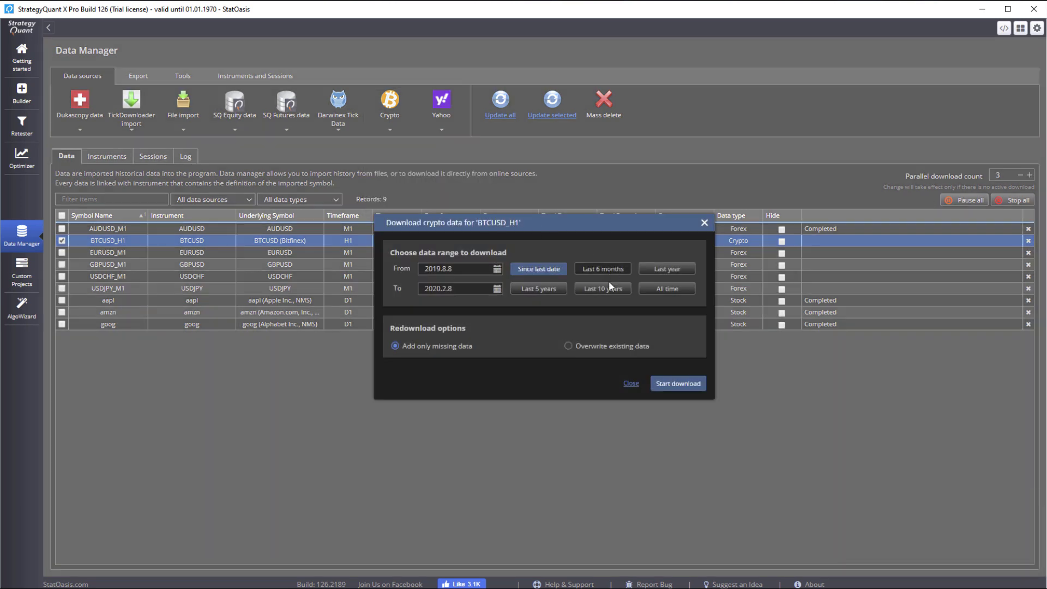
pyautogui.click(594, 291)
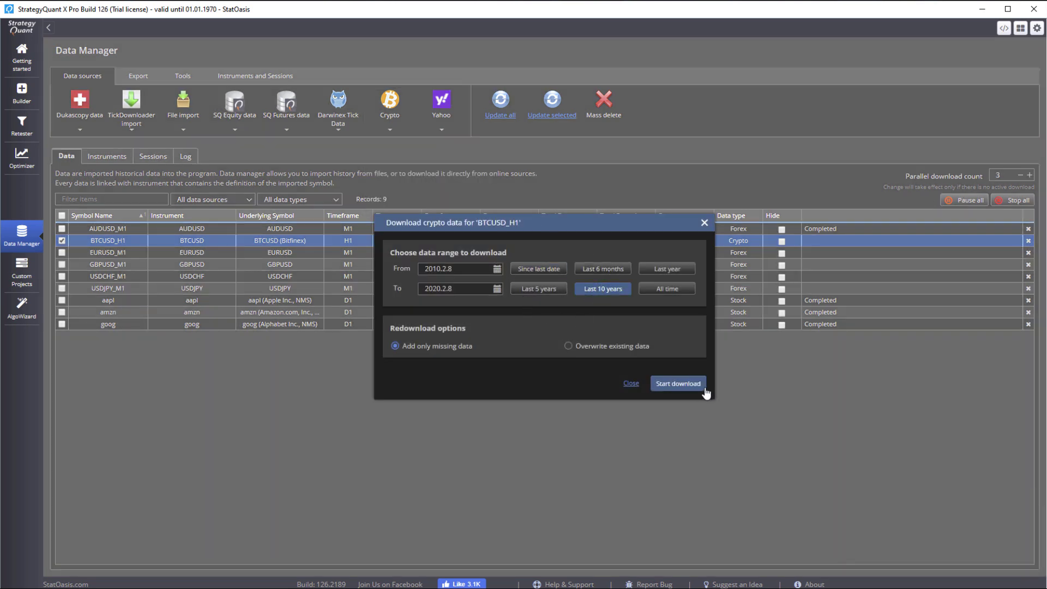
pyautogui.click(679, 384)
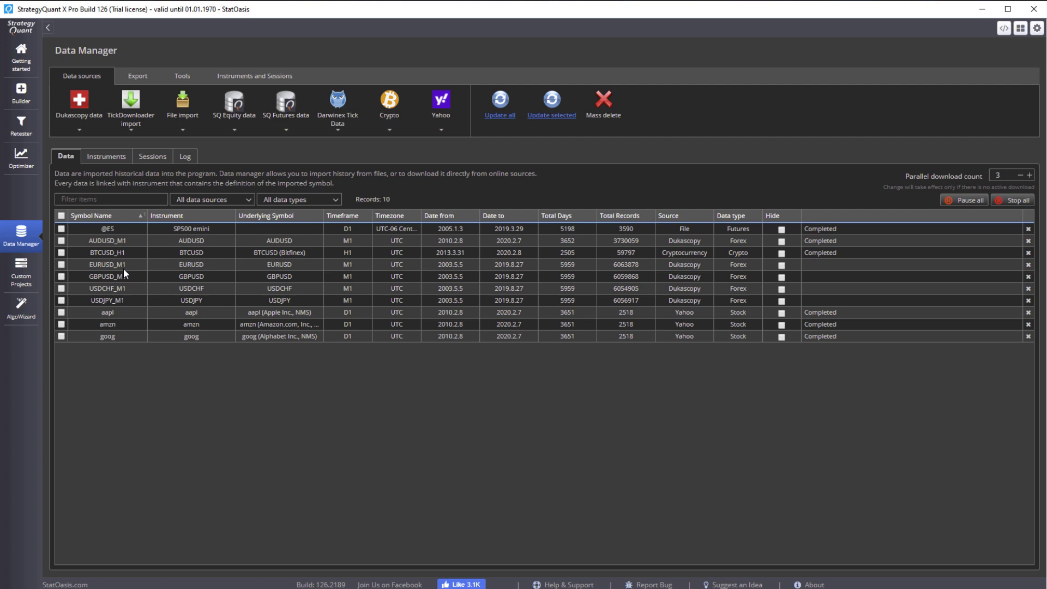
# Clone AUDUSD_M1 into the named timezone (UTC-10) Hawaii.
pyautogui.click(61, 241)
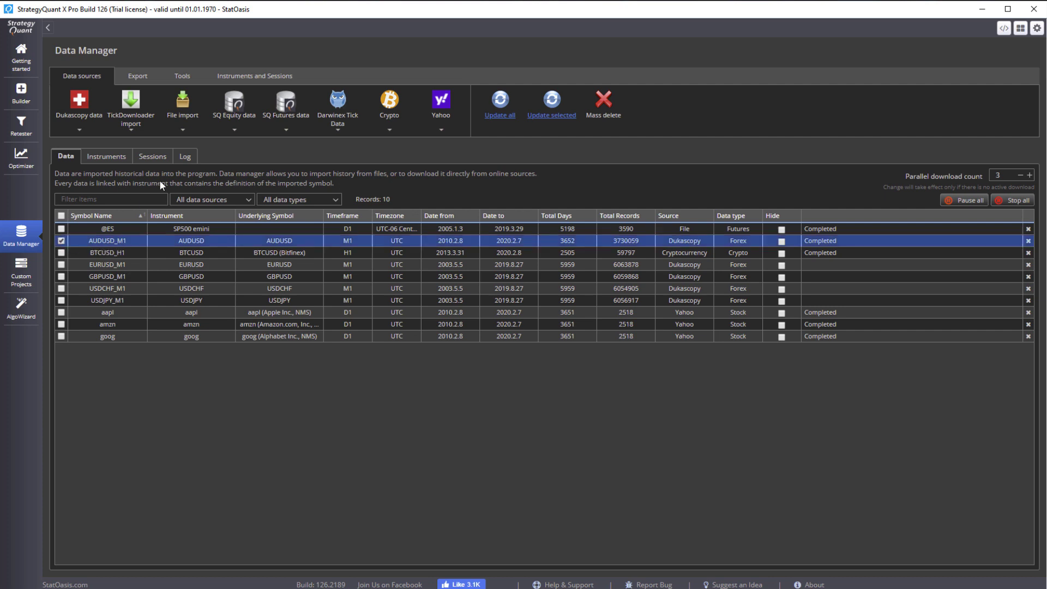
pyautogui.click(185, 76)
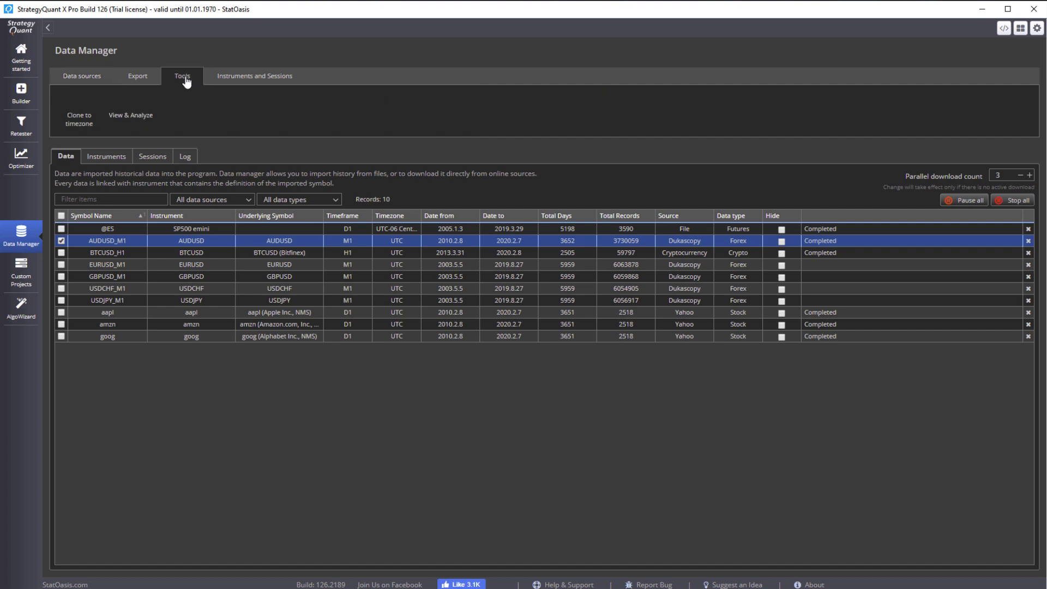
pyautogui.click(82, 124)
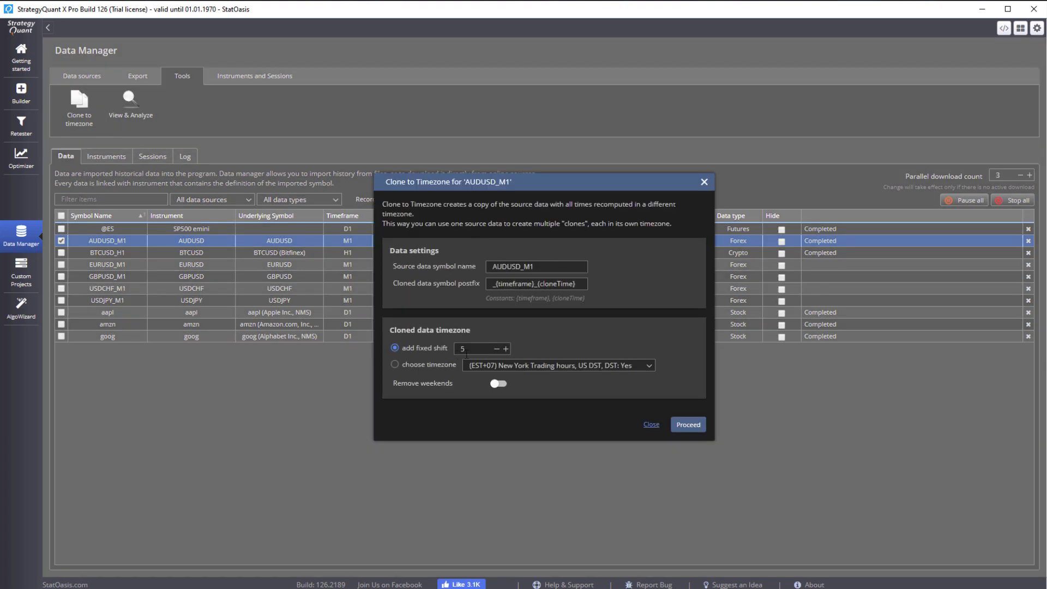
pyautogui.click(496, 349)
pyautogui.click(496, 349)
pyautogui.click(496, 349)
pyautogui.click(429, 364)
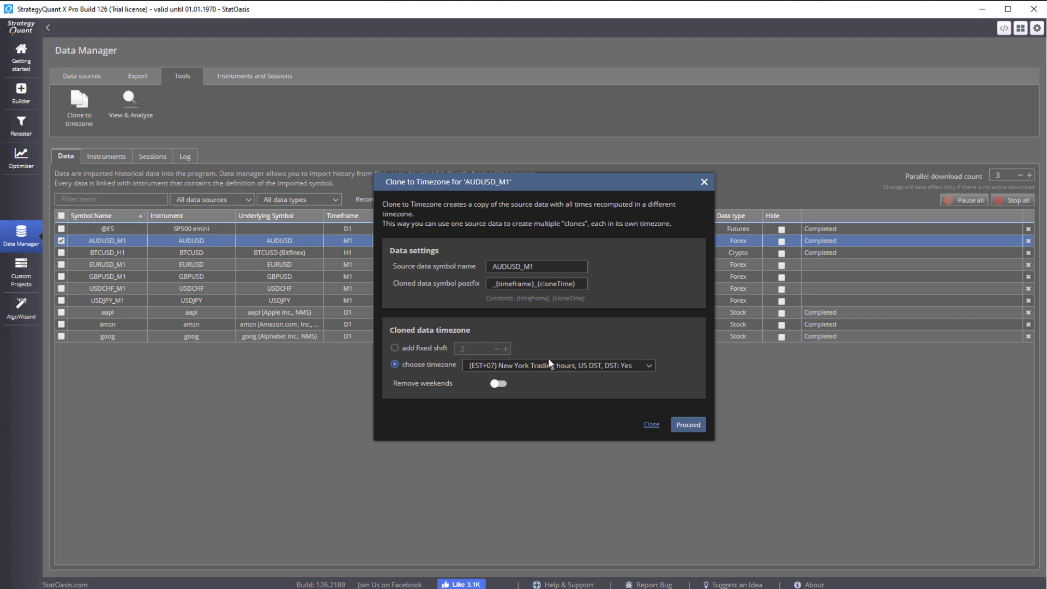
pyautogui.click(613, 367)
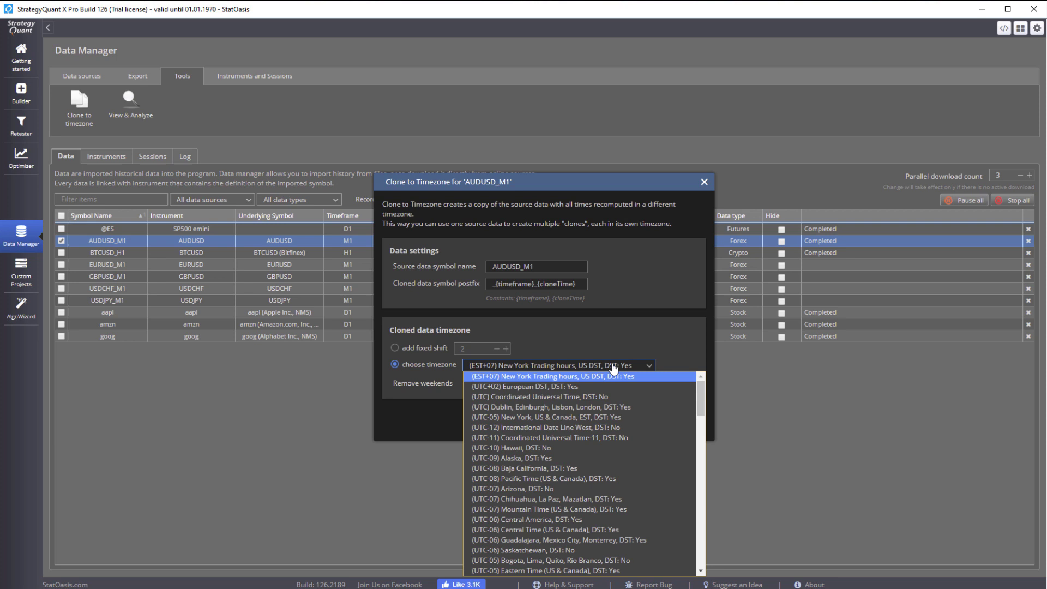
pyautogui.click(624, 448)
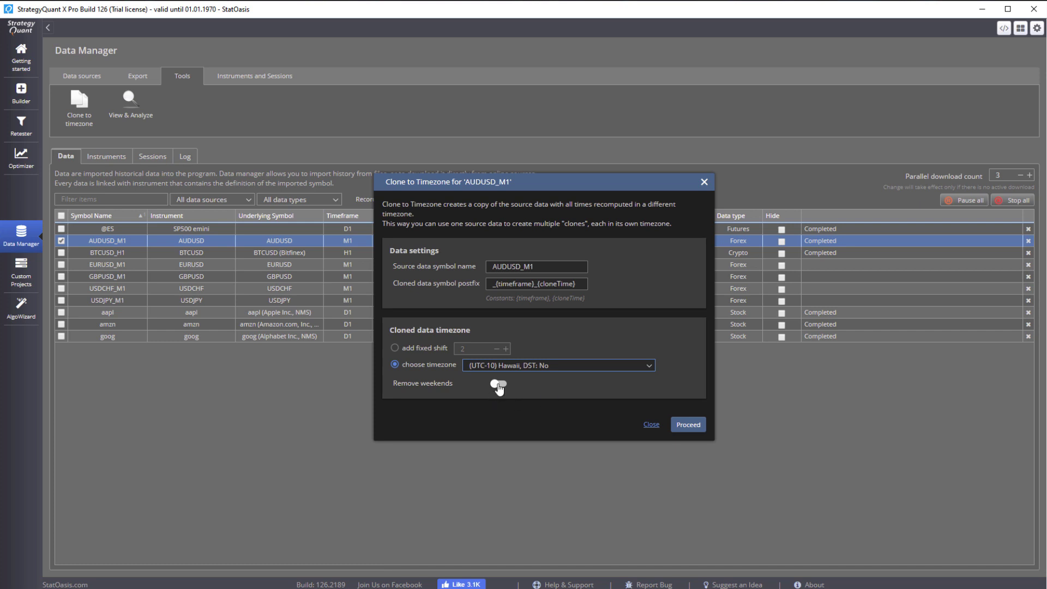
pyautogui.click(687, 425)
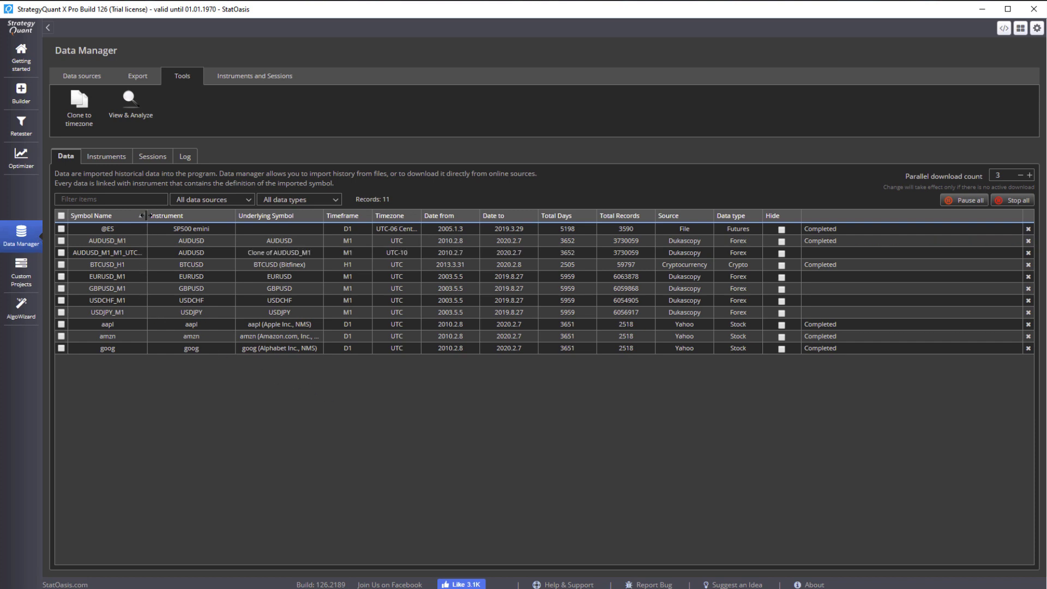
# Widen the Symbol Name column to show AUDUSD_M1_M1_UTCMinus10, then compare it with the original row.
pyautogui.moveTo(147, 216); pyautogui.dragTo(186, 215)
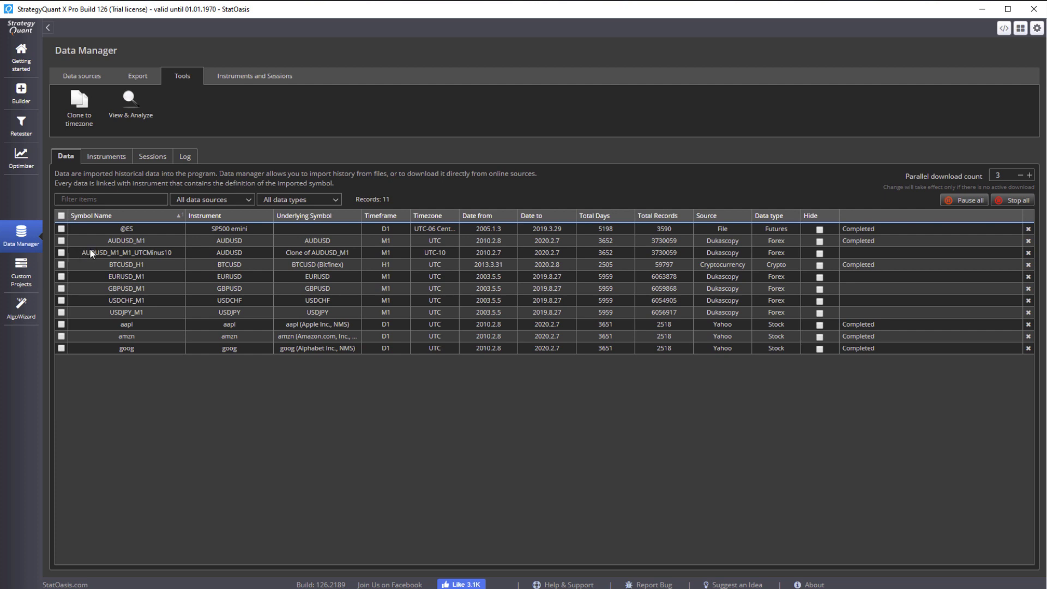
pyautogui.click(125, 251)
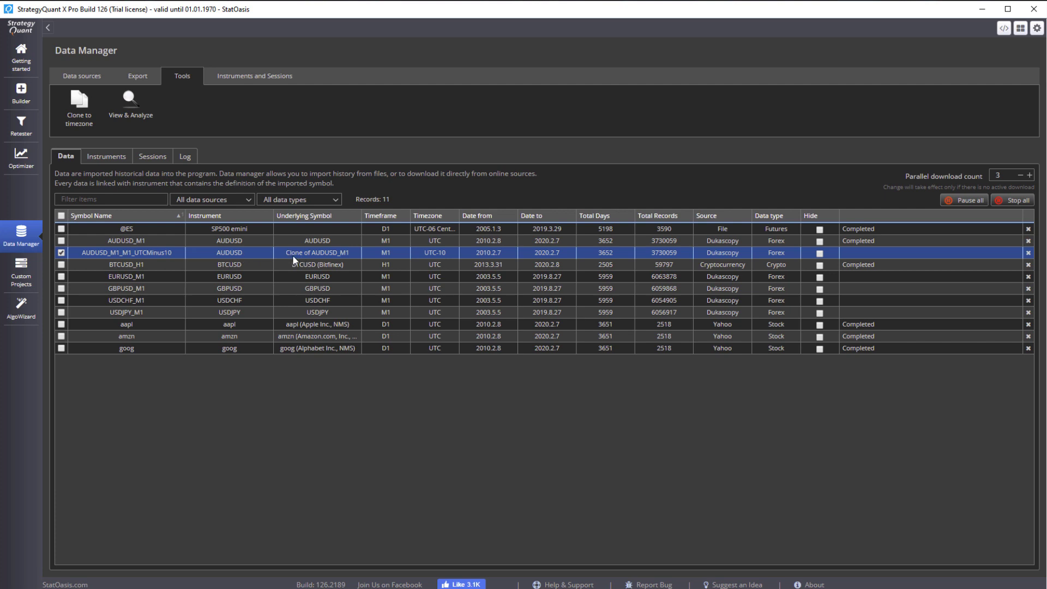
pyautogui.click(245, 239)
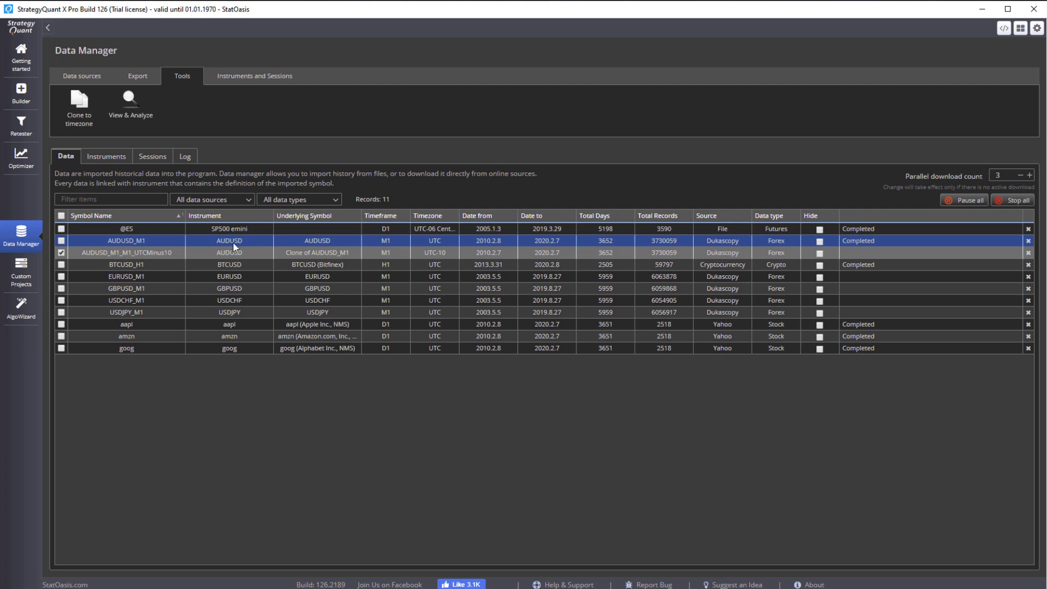